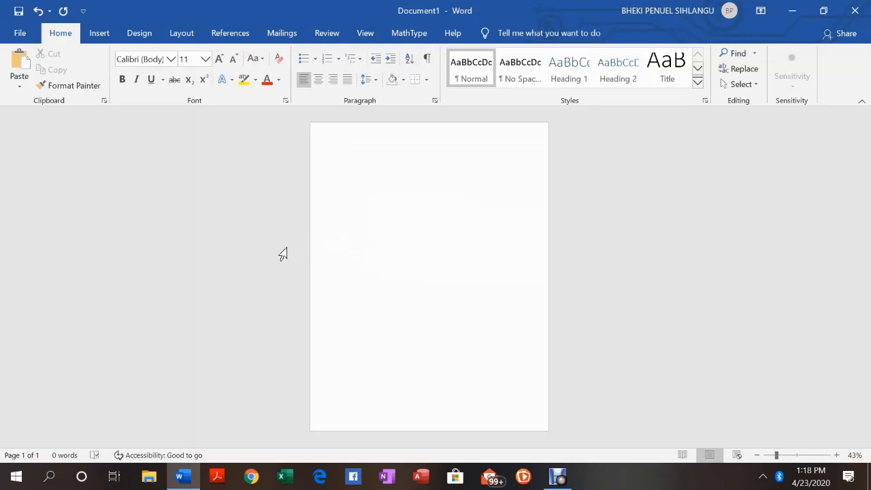
# Set the page orientation to Landscape and dismiss the antivirus pop-up
pyautogui.click(182, 34)
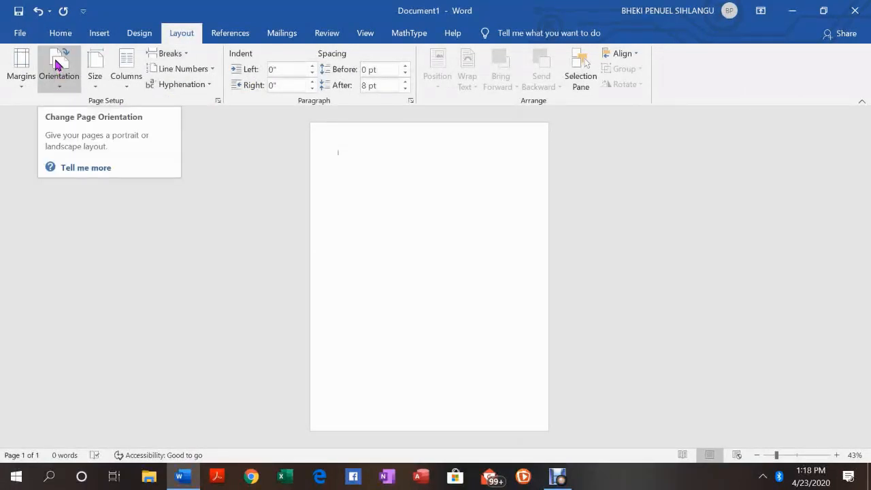
pyautogui.click(57, 64)
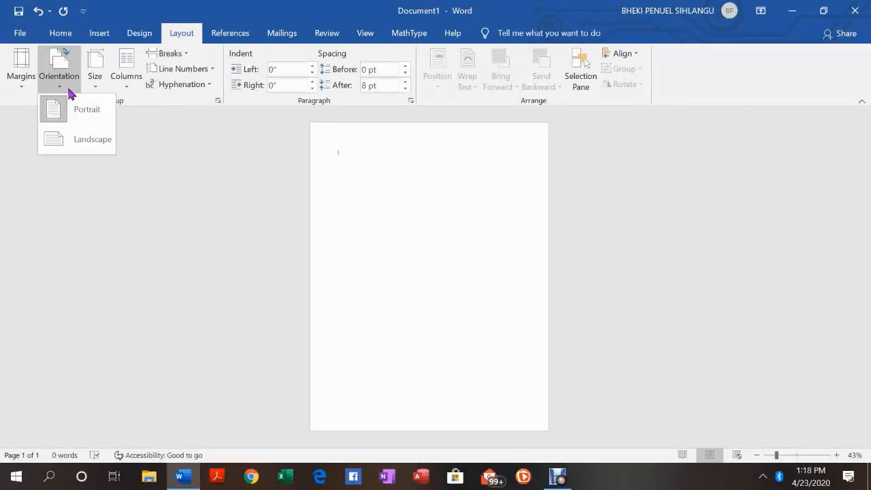
pyautogui.click(87, 144)
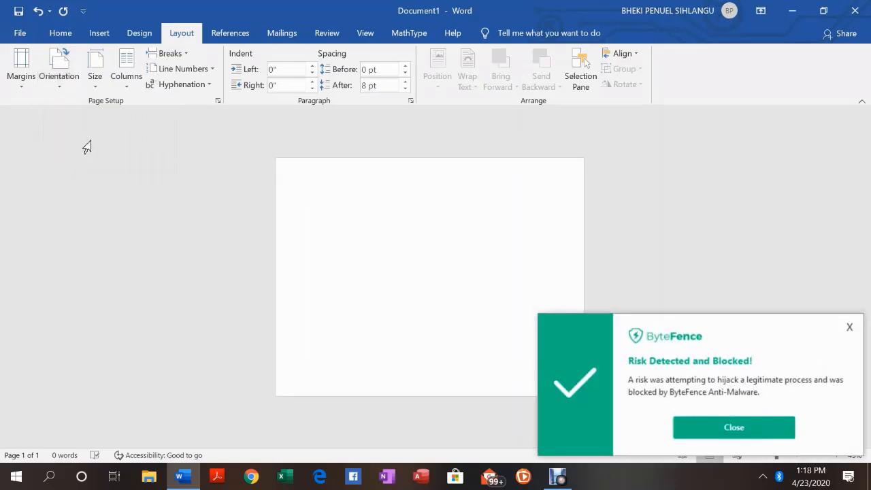
pyautogui.click(704, 427)
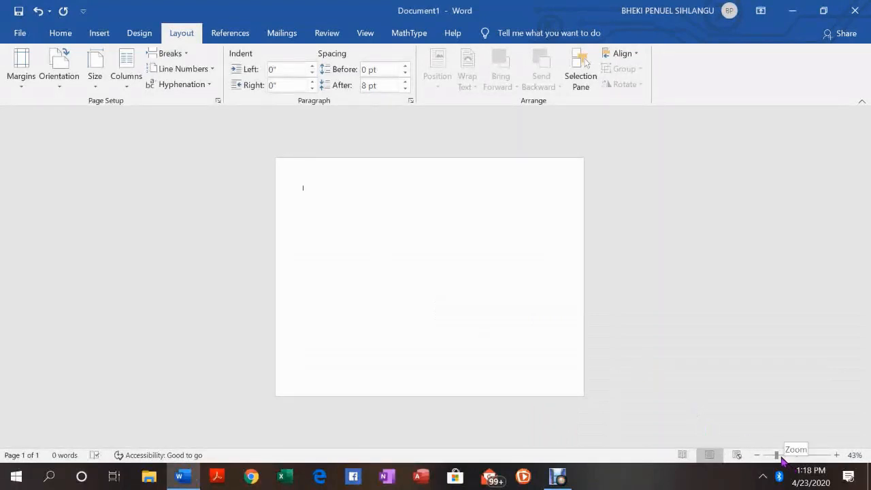
# Zoom the page to 100% and insert a table with 2 columns and 3 rows
pyautogui.moveTo(778, 458); pyautogui.dragTo(797, 459)
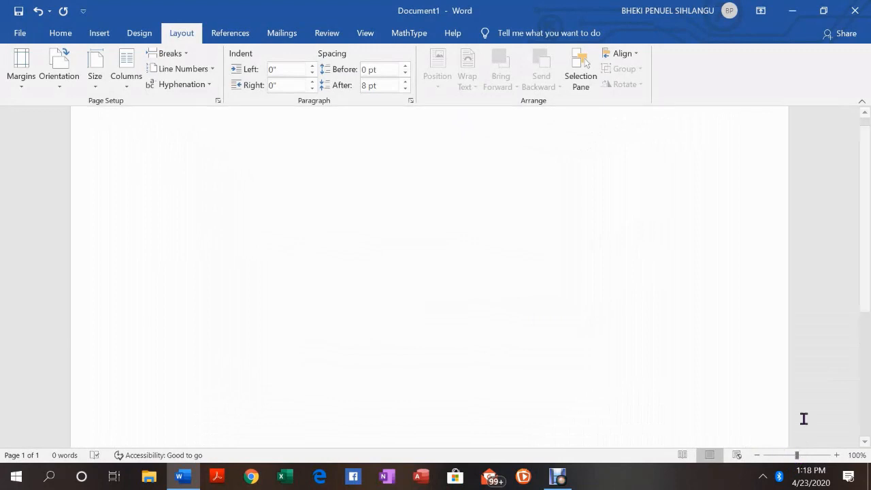
pyautogui.moveTo(864, 274); pyautogui.dragTo(862, 232)
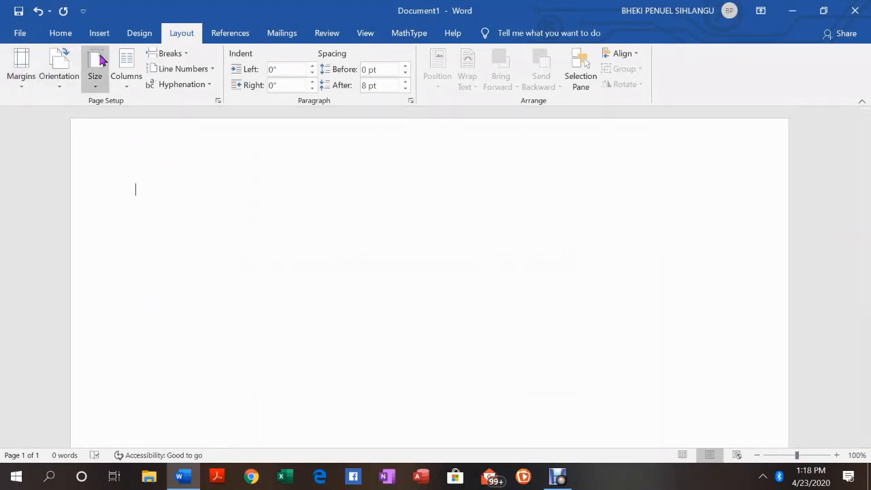
pyautogui.click(100, 34)
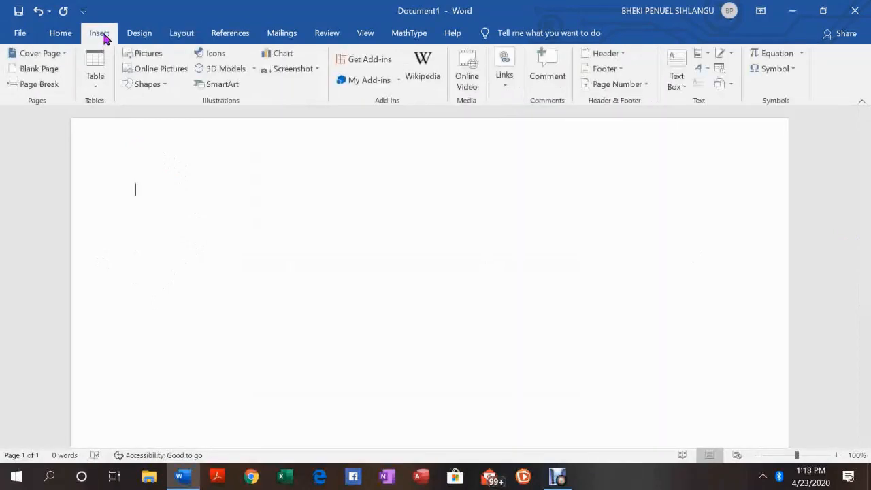
pyautogui.click(97, 64)
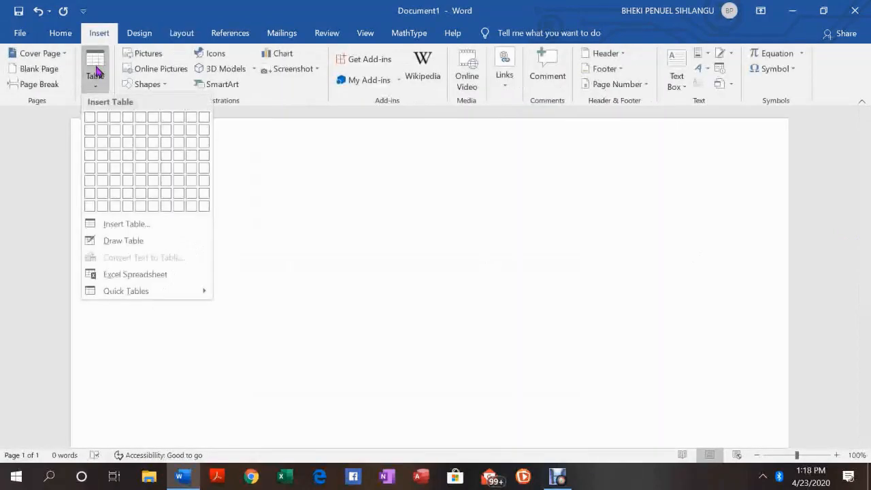
pyautogui.click(99, 145)
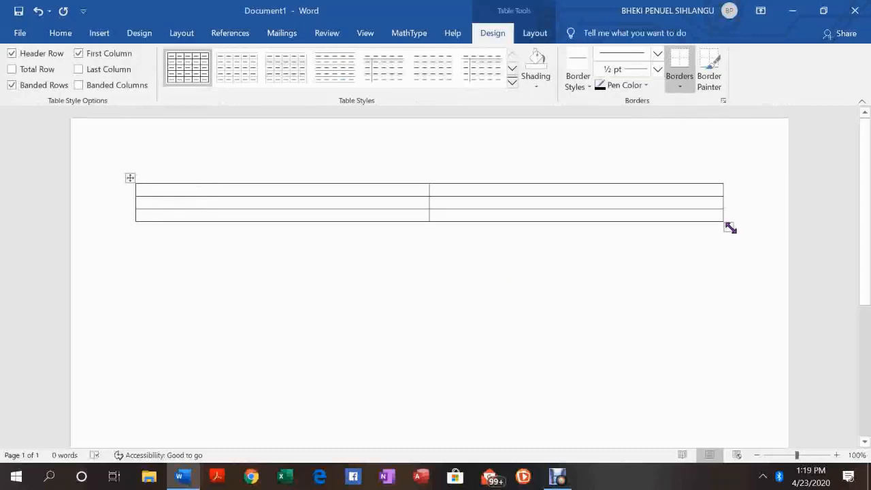
# Shrink the table to a narrow width of about two short columns
pyautogui.moveTo(730, 228); pyautogui.dragTo(220, 234)
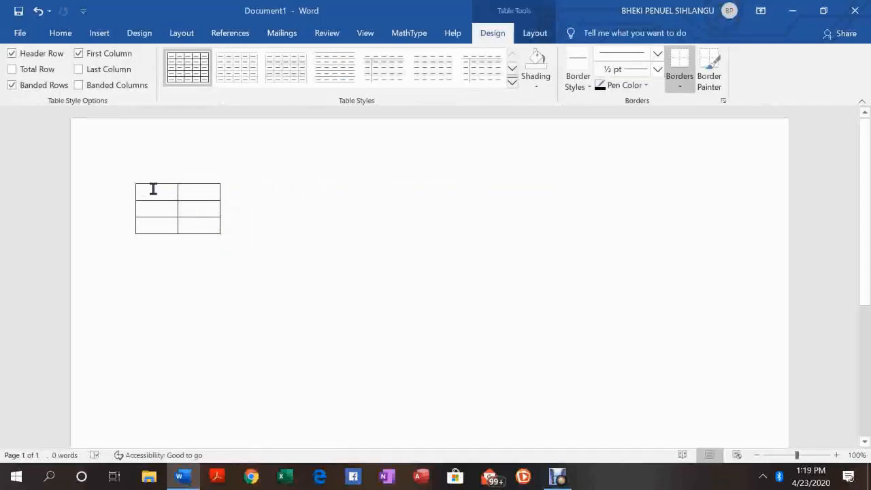
pyautogui.moveTo(148, 189); pyautogui.dragTo(205, 199)
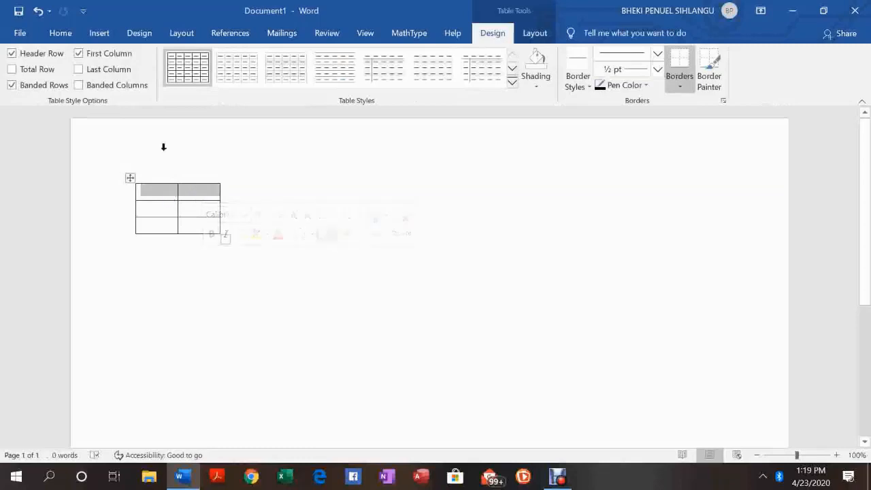
pyautogui.click(279, 189)
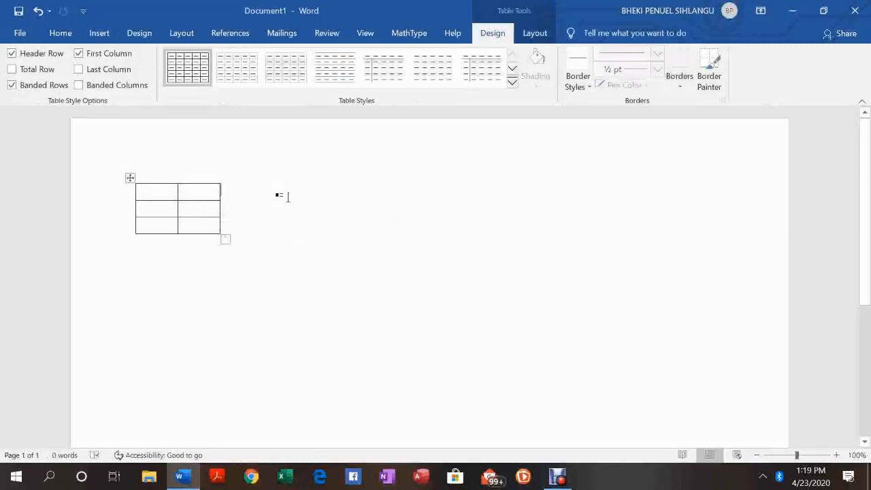
# Type t in both top-row cells and merge the top row into one cell
pyautogui.click(160, 191)
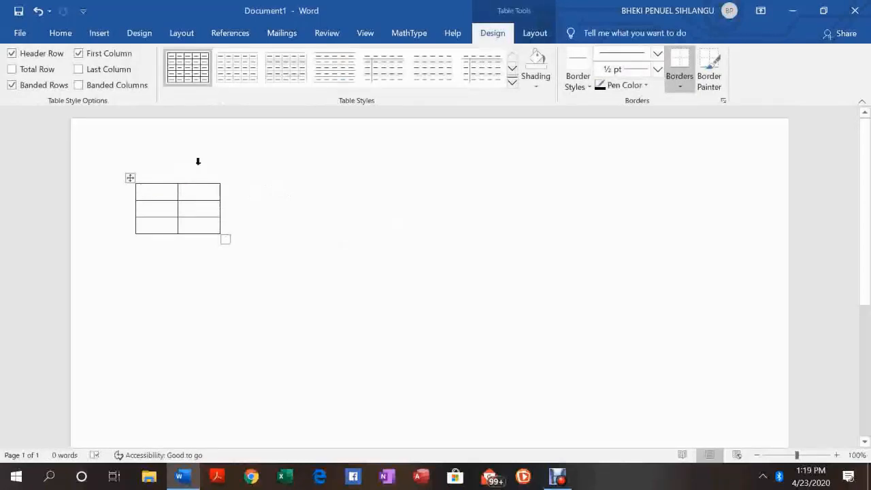
pyautogui.write('t')
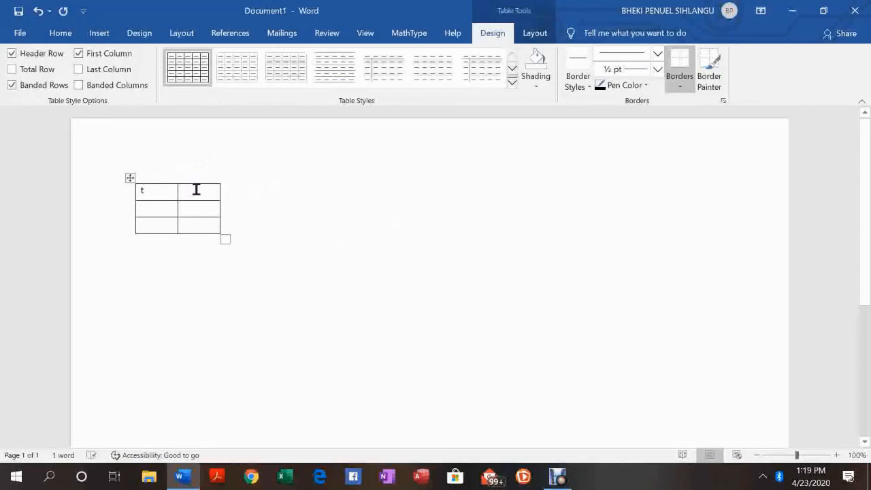
pyautogui.write('t')
pyautogui.moveTo(141, 190); pyautogui.dragTo(194, 191)
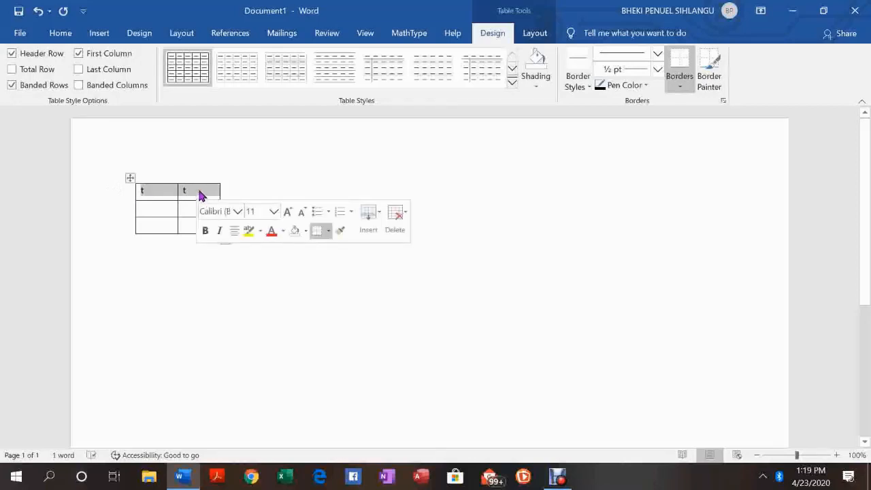
pyautogui.rightClick(201, 192)
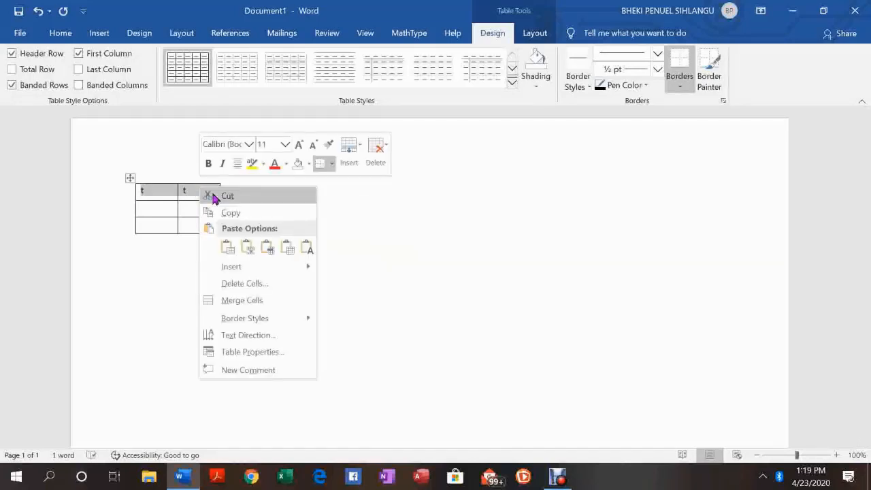
pyautogui.click(261, 300)
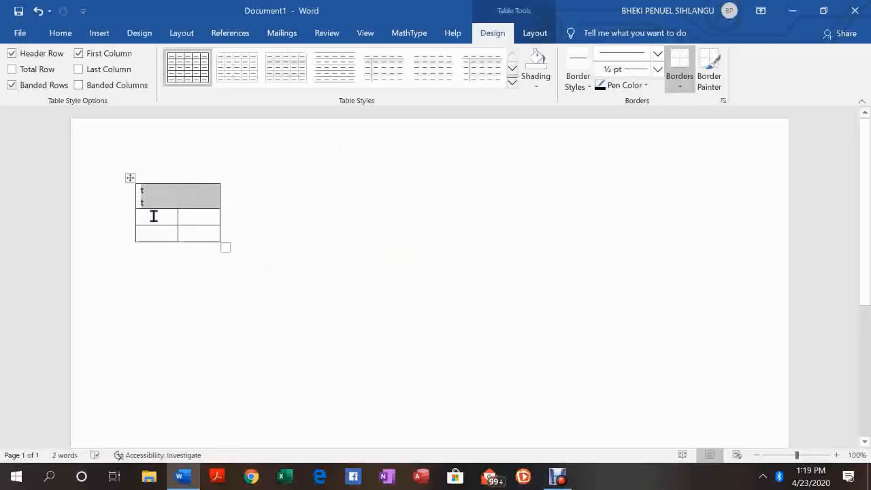
# Replace the merged top cell's contents with Task name
pyautogui.click(152, 202)
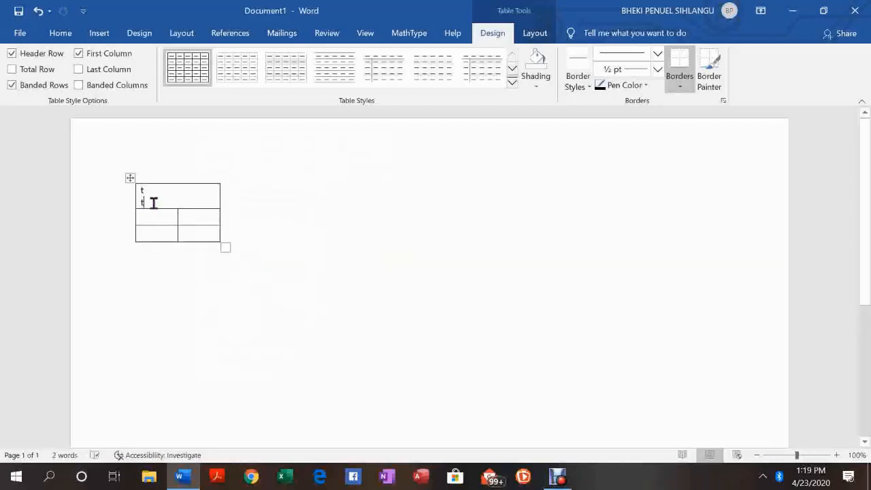
pyautogui.press('BackSpace')
pyautogui.press('BackSpace')
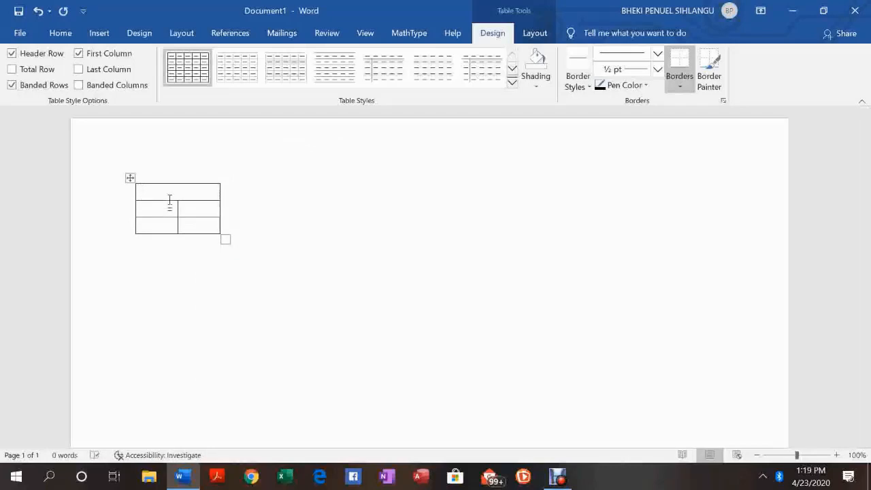
pyautogui.press('BackSpace')
pyautogui.write('Task')
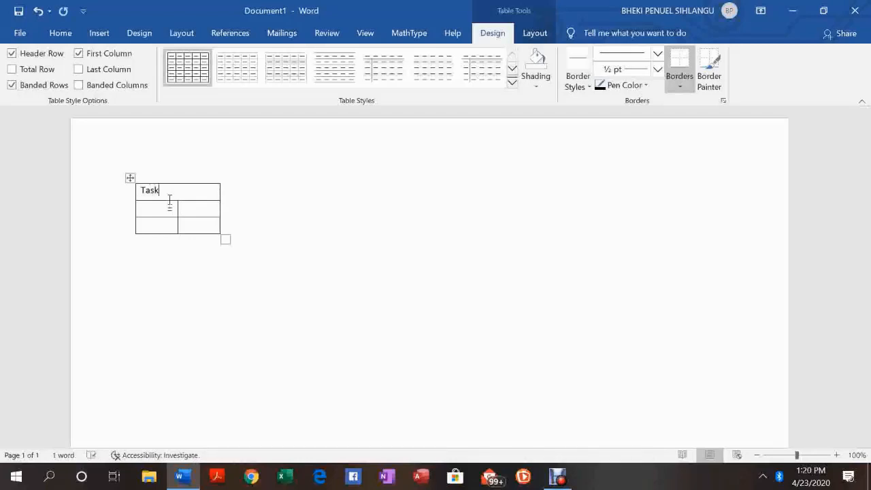
pyautogui.write(' name')
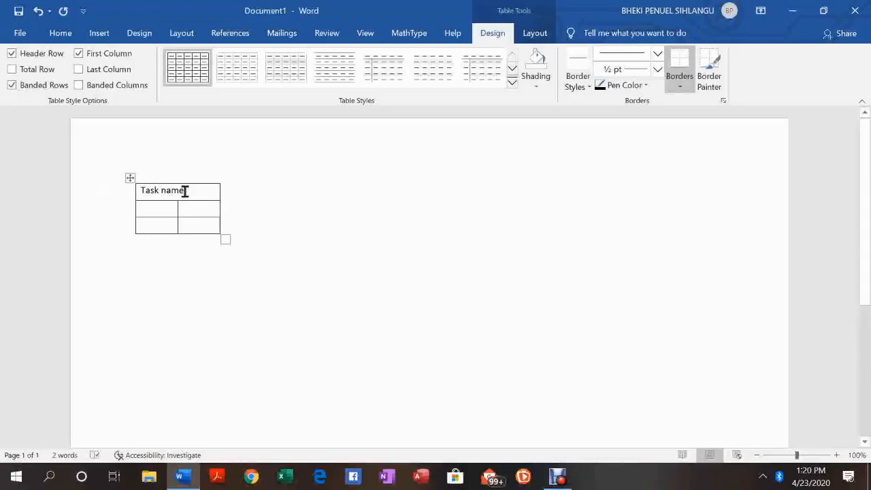
# Center the Task name text in the merged header cell
pyautogui.moveTo(185, 191); pyautogui.dragTo(140, 194)
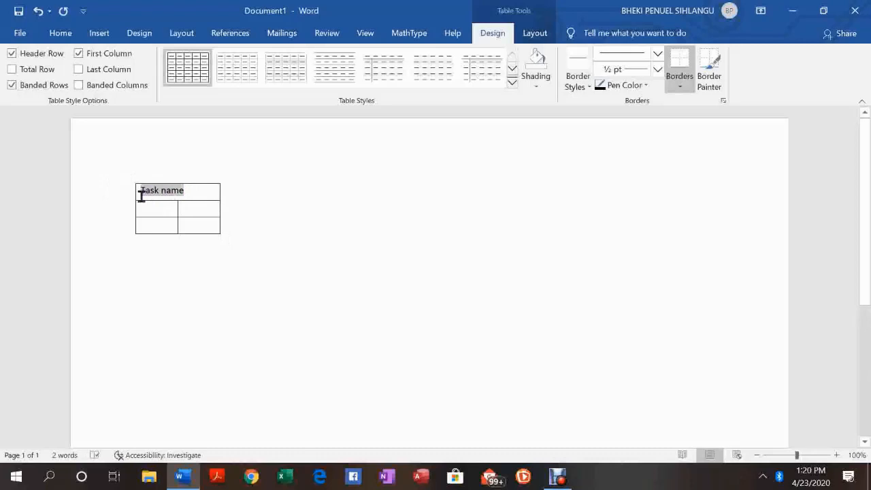
pyautogui.rightClick(176, 193)
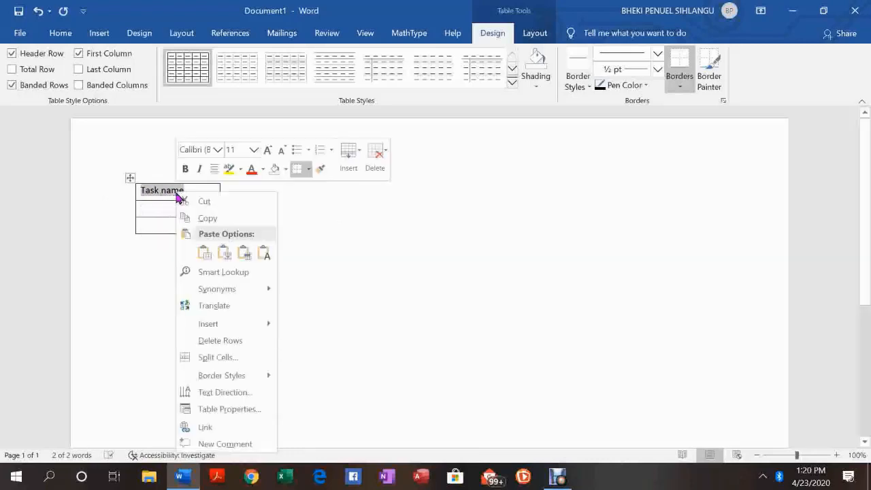
pyautogui.click(214, 170)
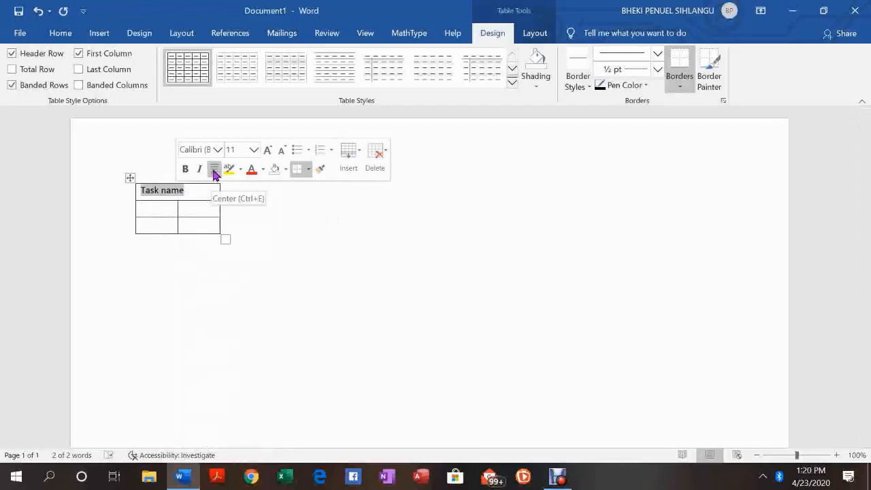
pyautogui.click(282, 206)
# Enter Start day in the second row's first cell and End day in the third row's first cell
pyautogui.click(159, 208)
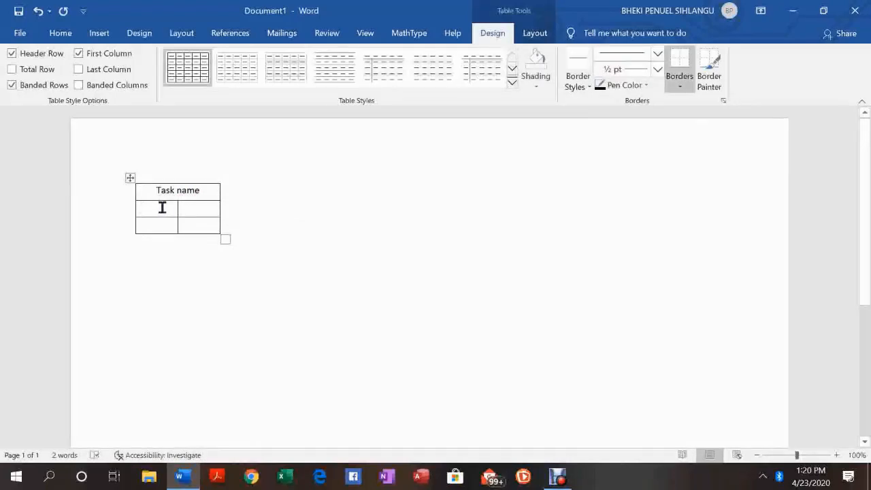
pyautogui.write('S')
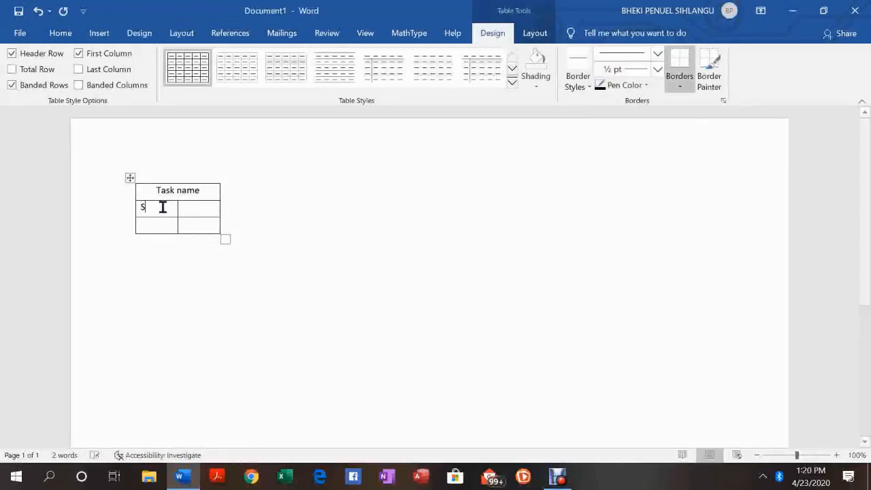
pyautogui.write('tart')
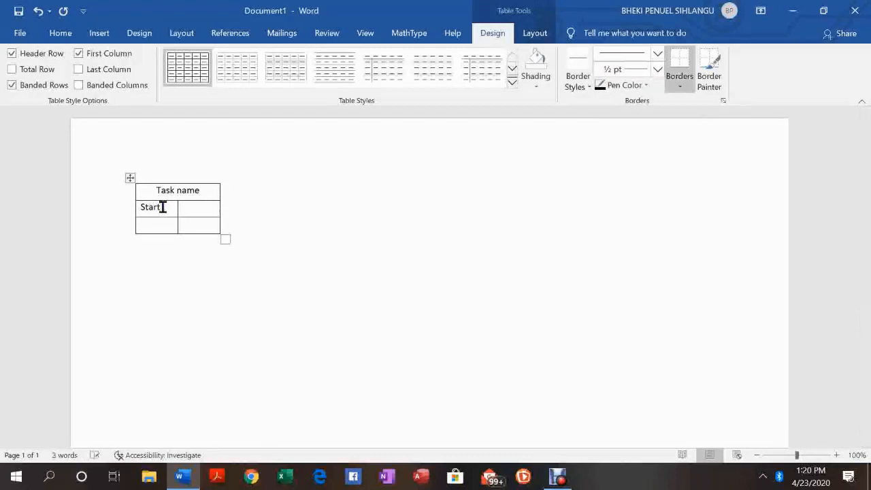
pyautogui.write(' day ')
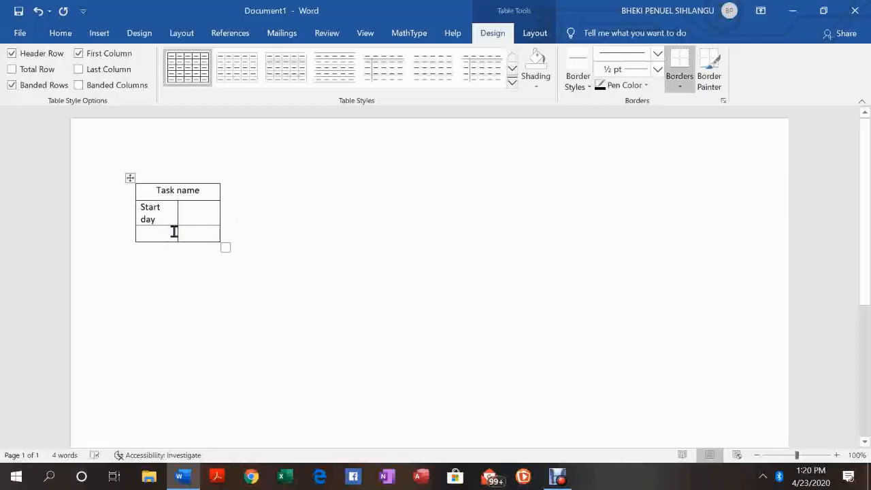
pyautogui.write('End day')
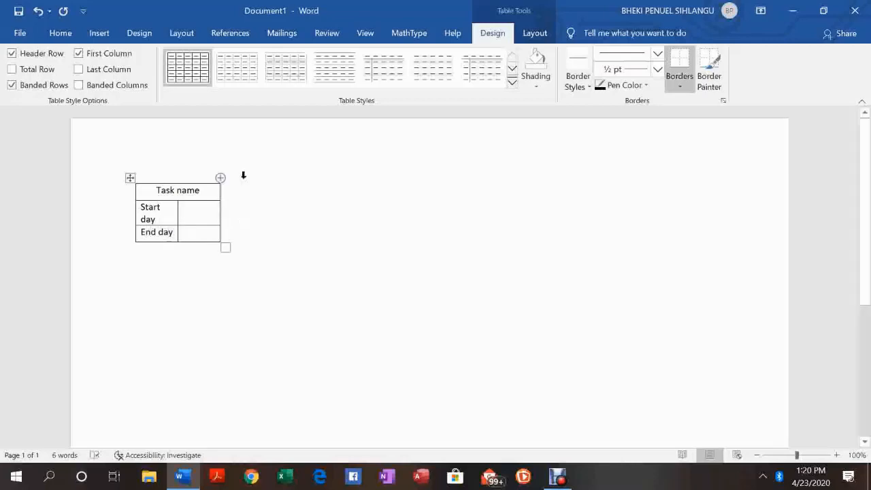
# Enter Task ID in the second row's second cell and Dur in the third row's second cell
pyautogui.click(197, 208)
pyautogui.write('task ID')
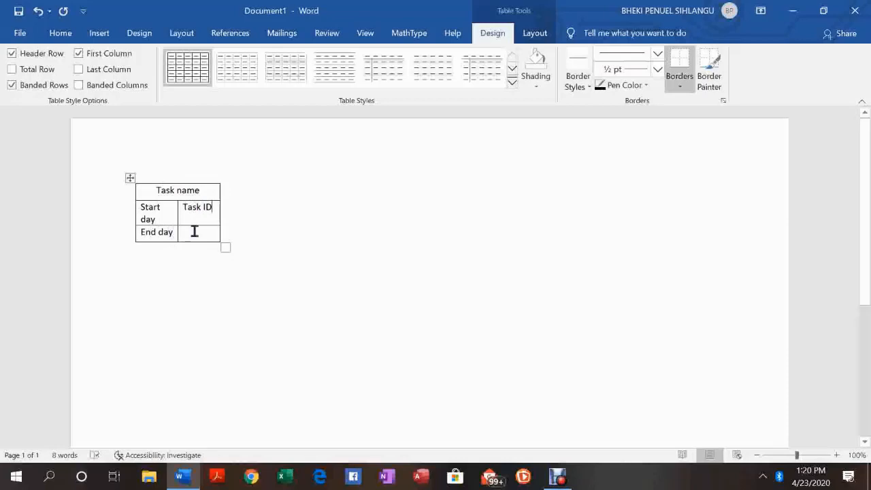
pyautogui.click(194, 232)
pyautogui.write('D')
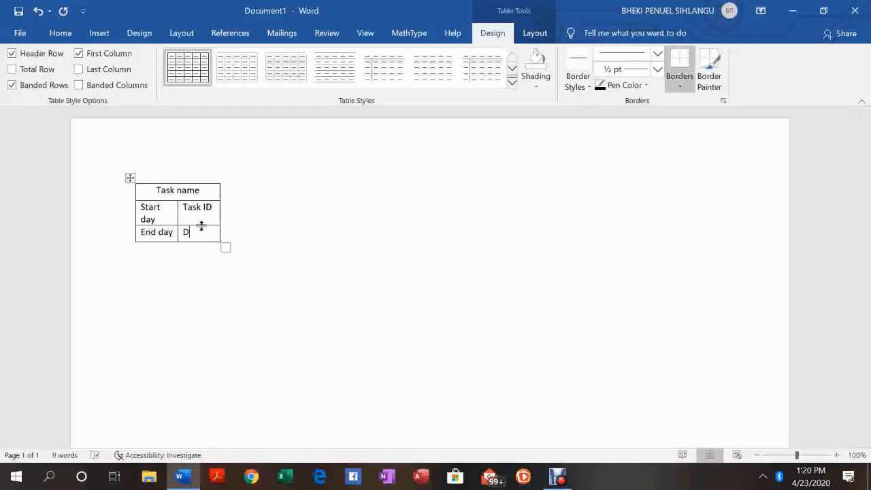
pyautogui.write('ur')
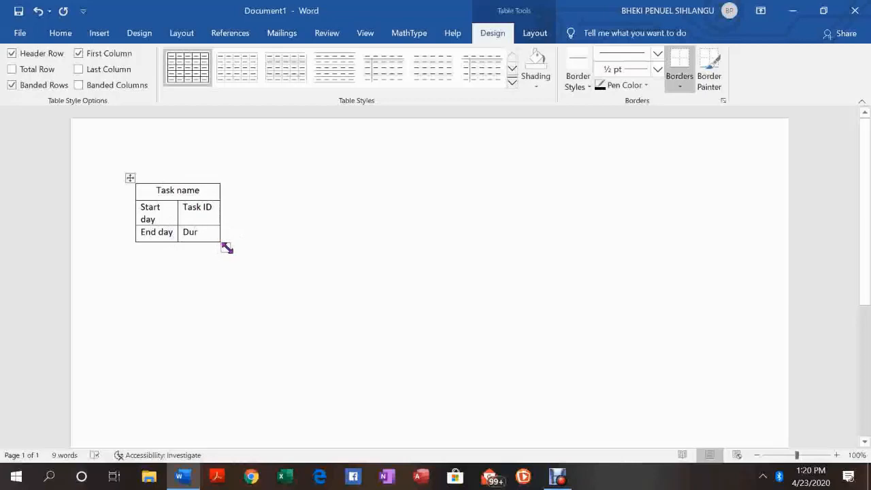
# Widen the table slightly so Start day fits on one line, and move it to the left margin
pyautogui.moveTo(227, 248); pyautogui.dragTo(238, 243)
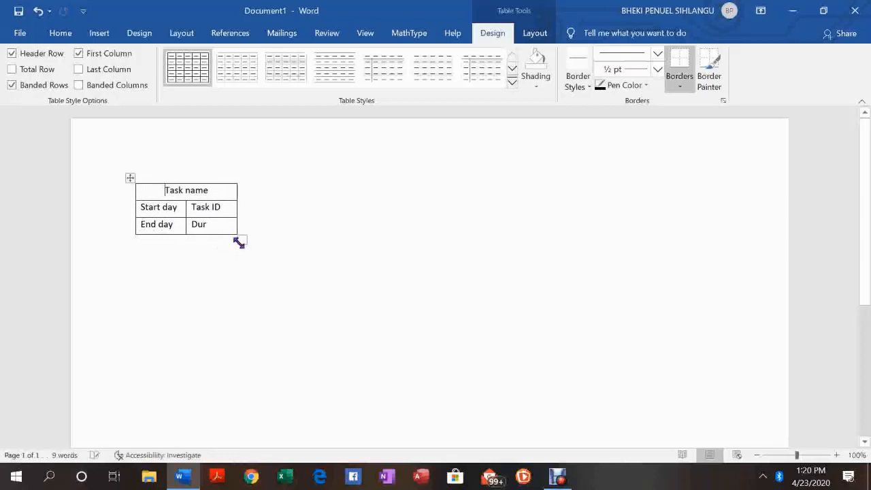
pyautogui.click(281, 209)
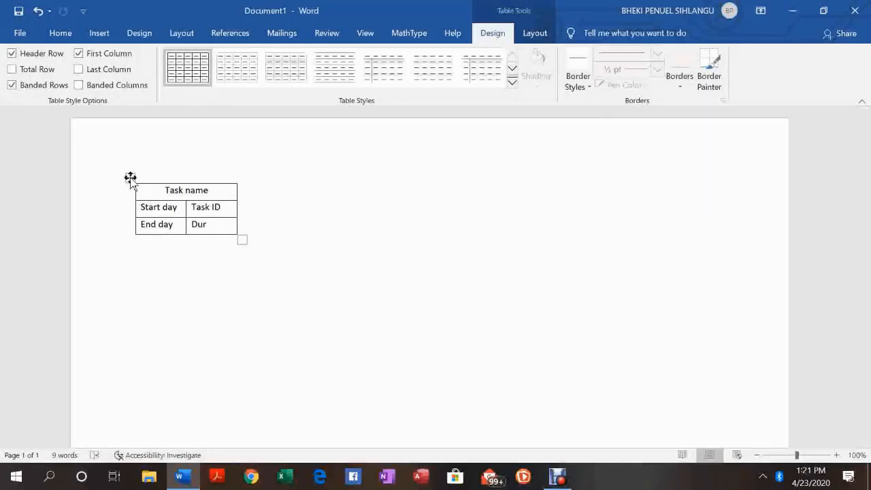
pyautogui.moveTo(130, 177); pyautogui.dragTo(70, 265)
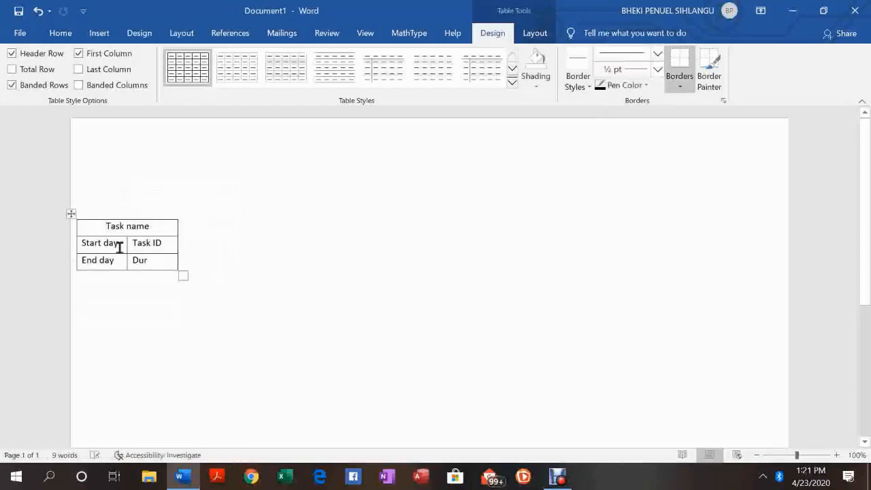
pyautogui.click(242, 254)
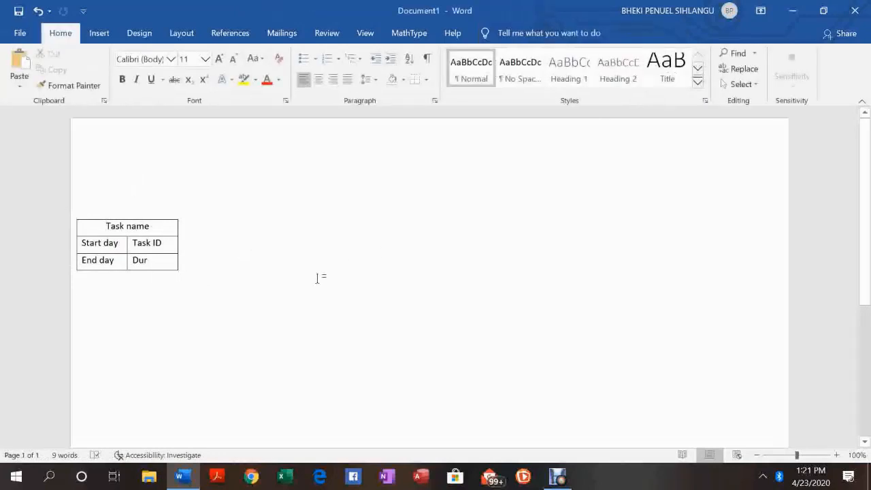
# Draw a right block arrow on the page to the right of the table
pyautogui.click(99, 34)
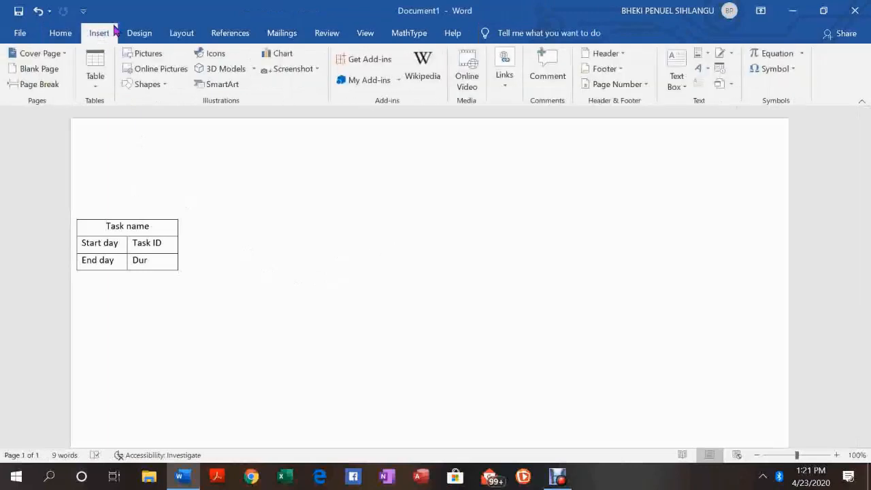
pyautogui.click(158, 90)
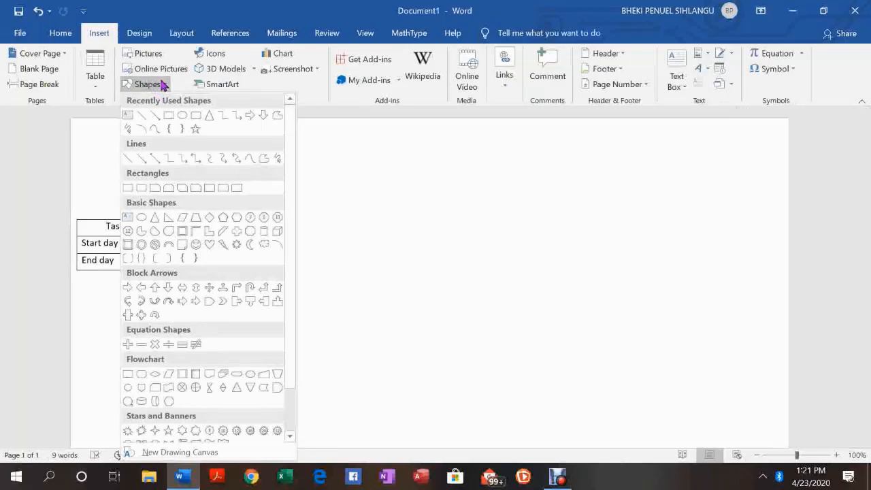
pyautogui.click(128, 288)
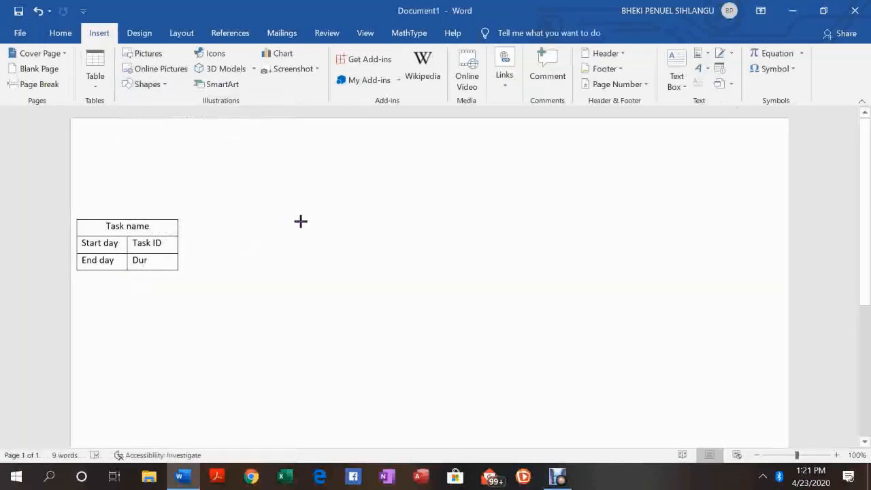
pyautogui.click(301, 249)
pyautogui.moveTo(301, 250)
pyautogui.mouseDown()
pyautogui.moveTo(345, 249)
pyautogui.moveTo(301, 222)
pyautogui.moveTo(301, 234)
pyautogui.mouseUp()
pyautogui.moveTo(321, 197); pyautogui.dragTo(325, 276)
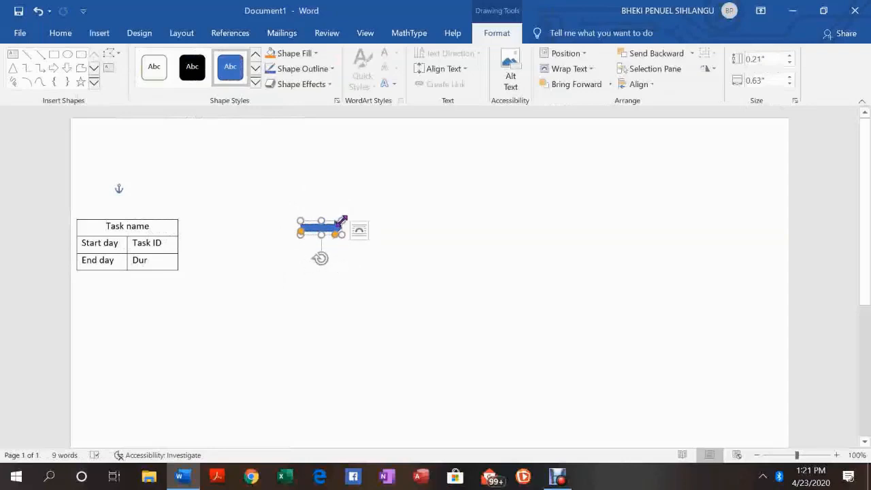
# Shrink the arrow to a short thin shape and place it against the table's right edge beside the middle row
pyautogui.moveTo(340, 219); pyautogui.dragTo(303, 232)
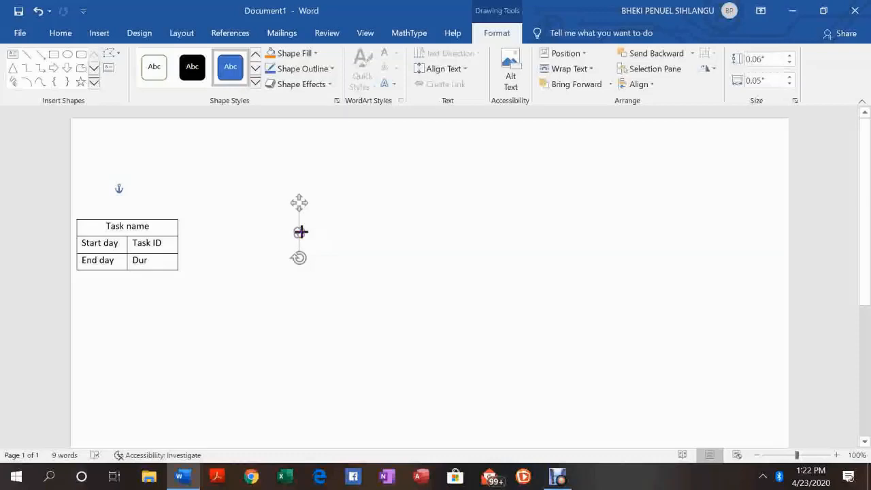
pyautogui.moveTo(301, 232); pyautogui.dragTo(258, 239)
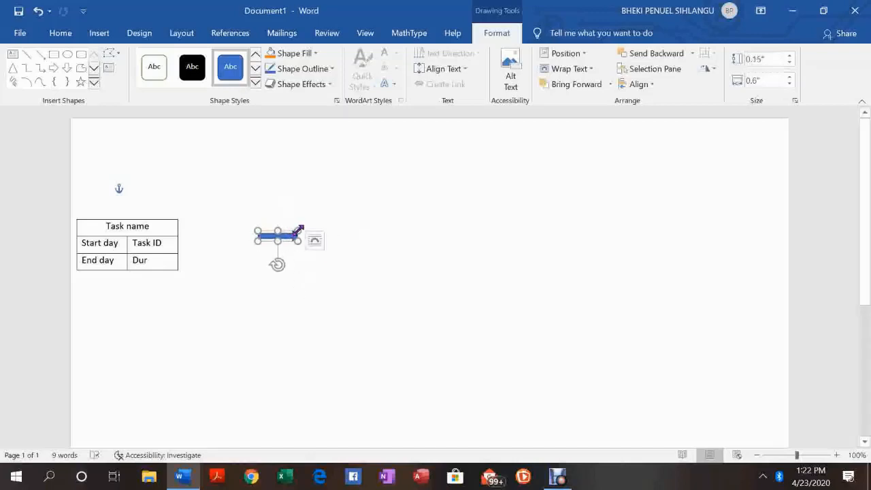
pyautogui.moveTo(297, 230)
pyautogui.mouseDown()
pyautogui.moveTo(281, 235)
pyautogui.moveTo(301, 235)
pyautogui.moveTo(304, 226)
pyautogui.mouseUp()
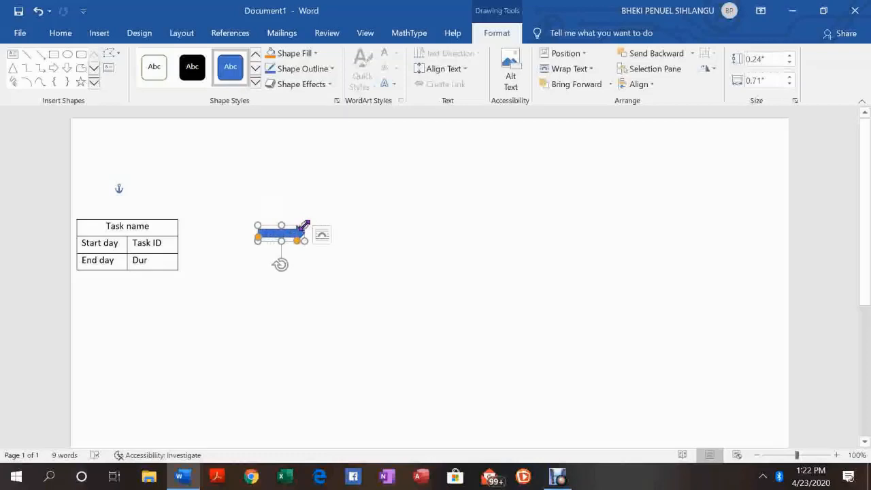
pyautogui.moveTo(304, 227); pyautogui.dragTo(284, 235)
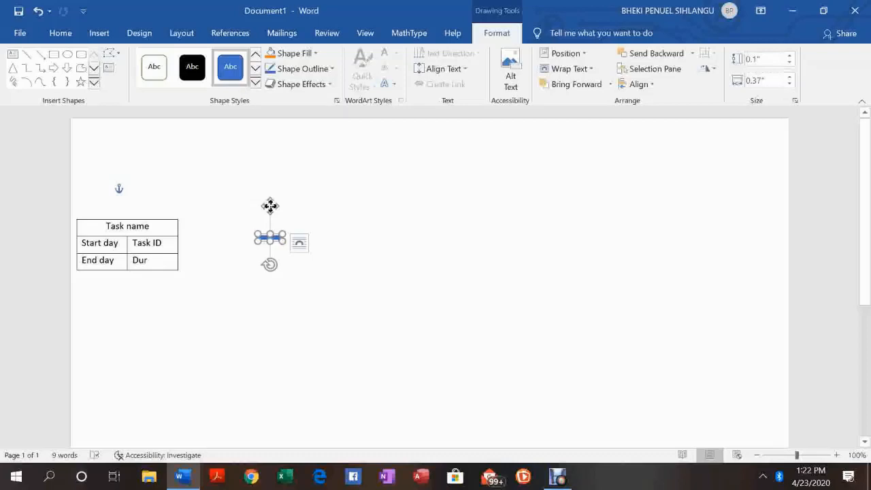
pyautogui.moveTo(270, 206); pyautogui.dragTo(193, 215)
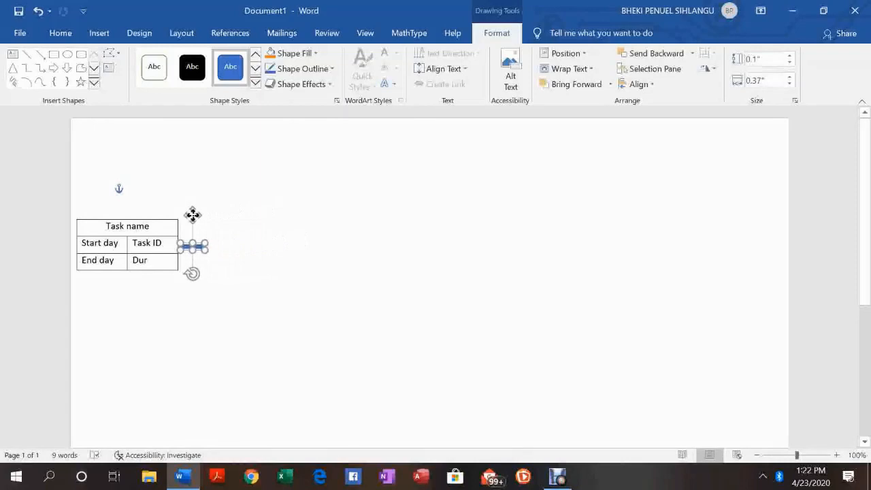
pyautogui.click(288, 235)
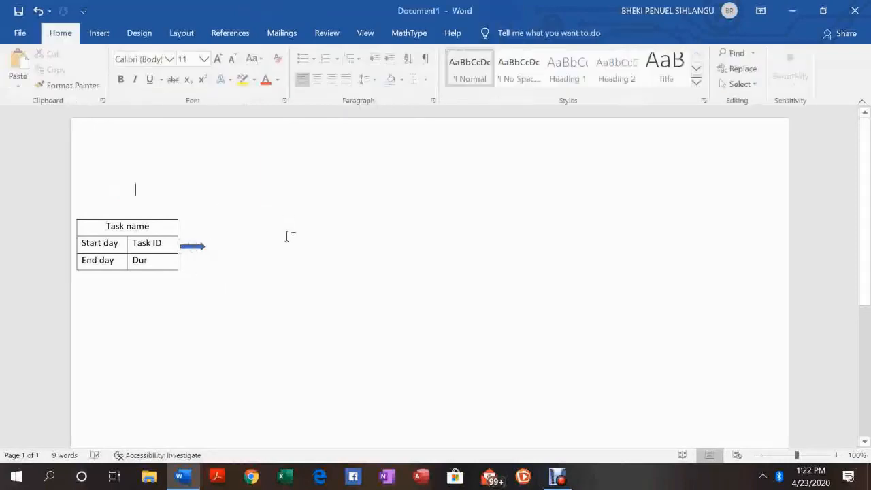
# Fill the arrow black, remove its outline, and nudge it snug against the table
pyautogui.click(197, 248)
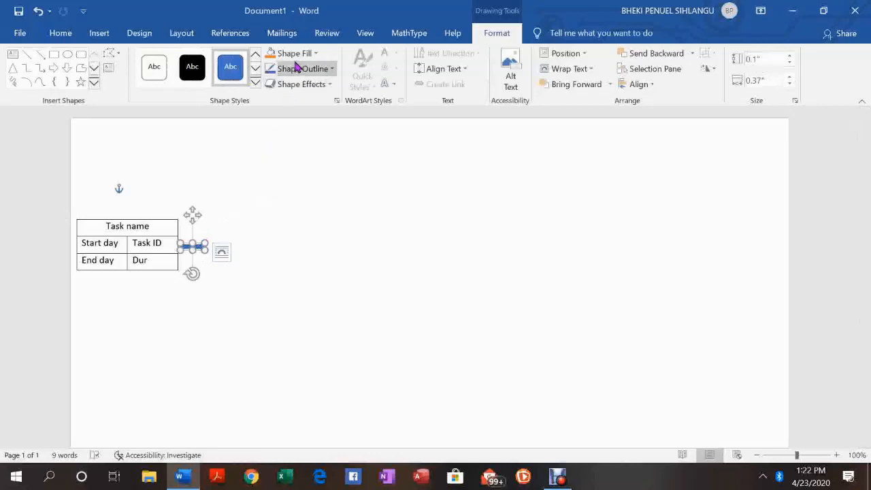
pyautogui.click(315, 60)
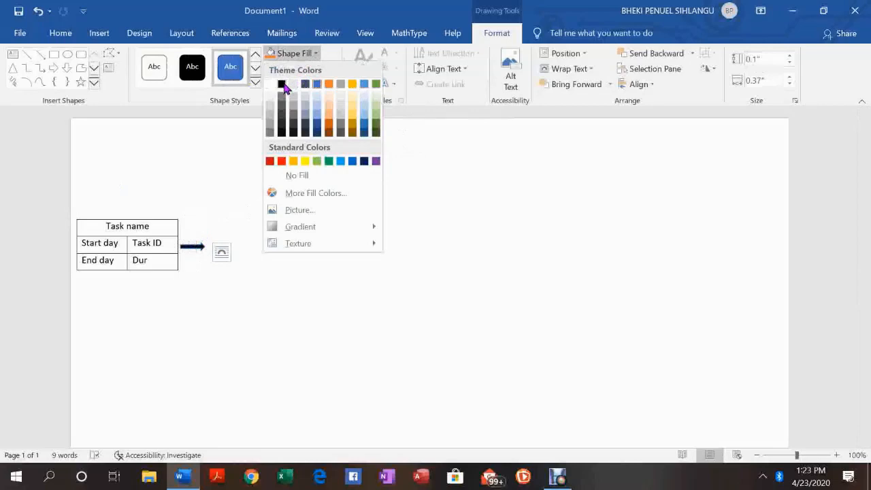
pyautogui.click(284, 86)
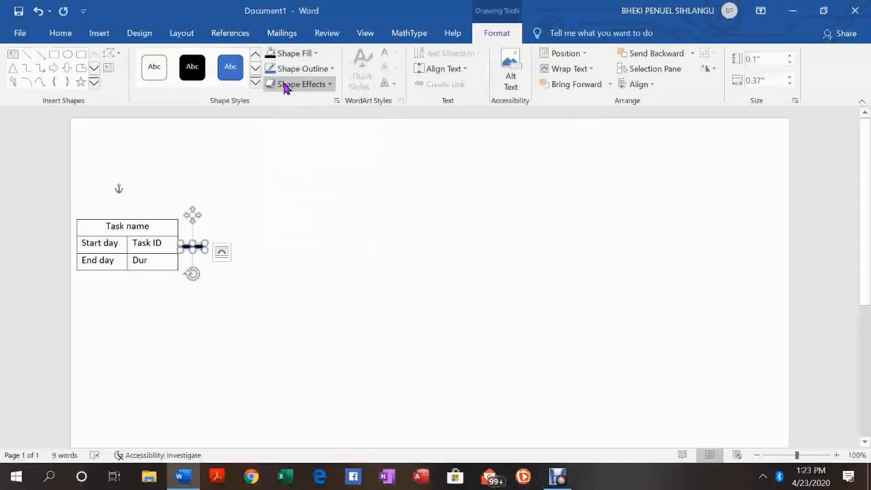
pyautogui.click(317, 72)
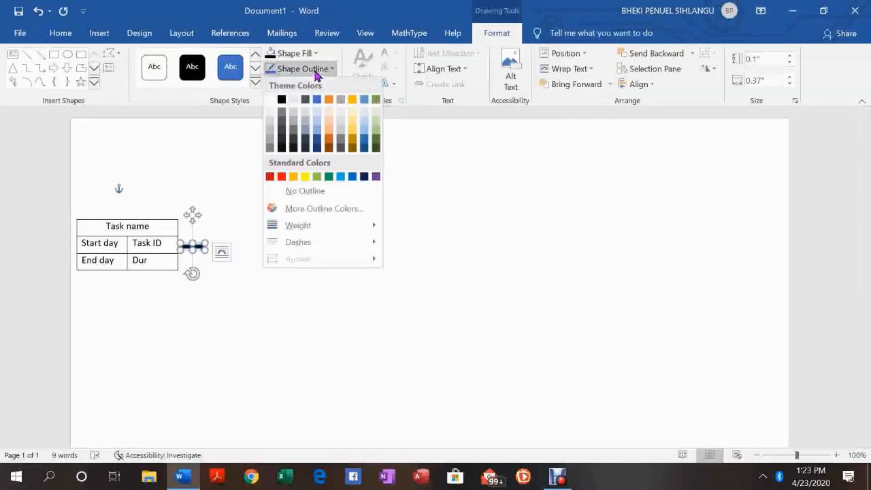
pyautogui.click(303, 196)
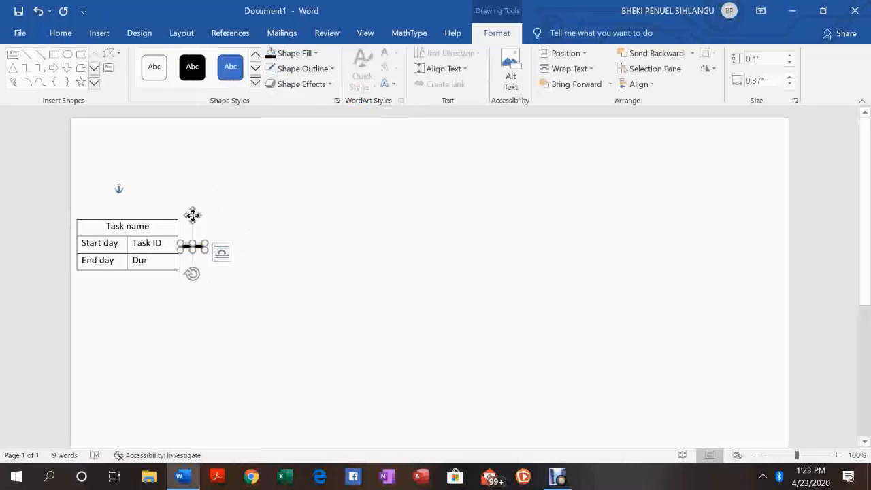
pyautogui.moveTo(193, 215); pyautogui.dragTo(190, 216)
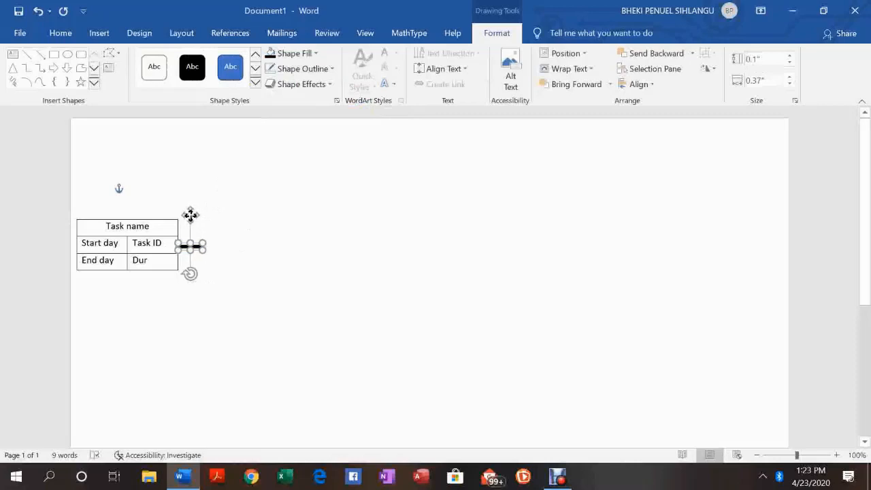
pyautogui.click(263, 227)
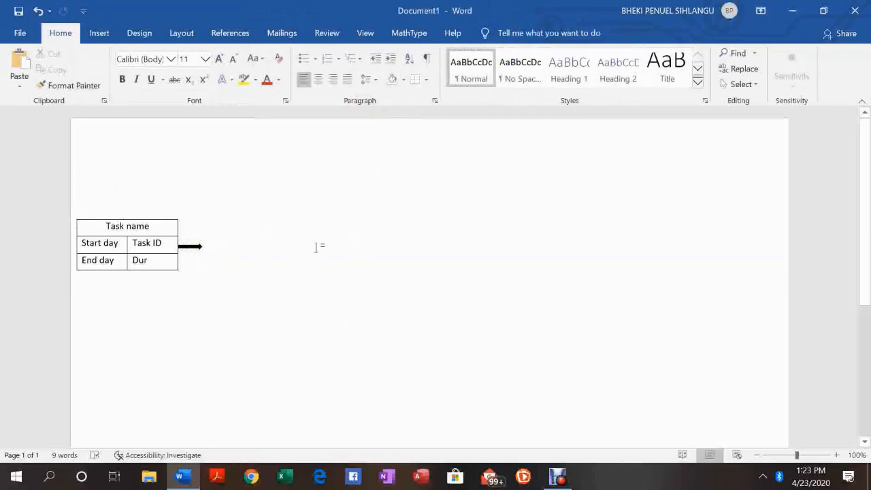
# Insert a two-column, three-row table, shrink it to node size and move it to the right of the arrow
pyautogui.click(100, 34)
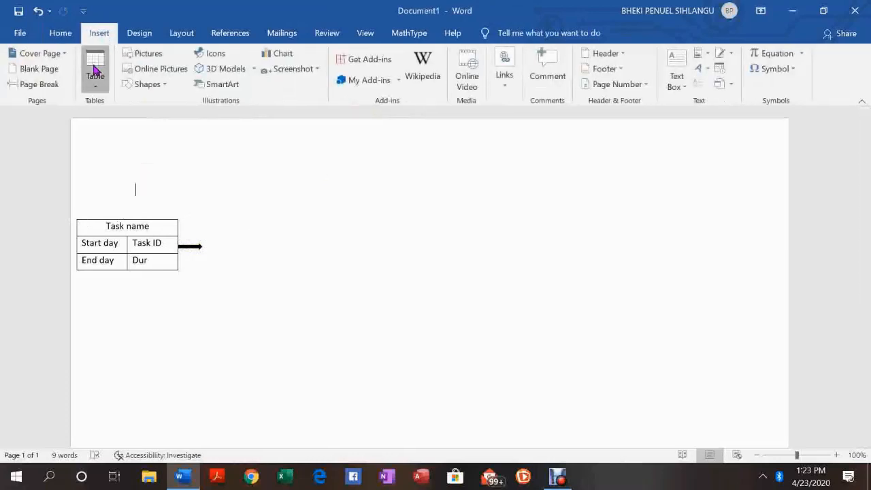
pyautogui.click(95, 70)
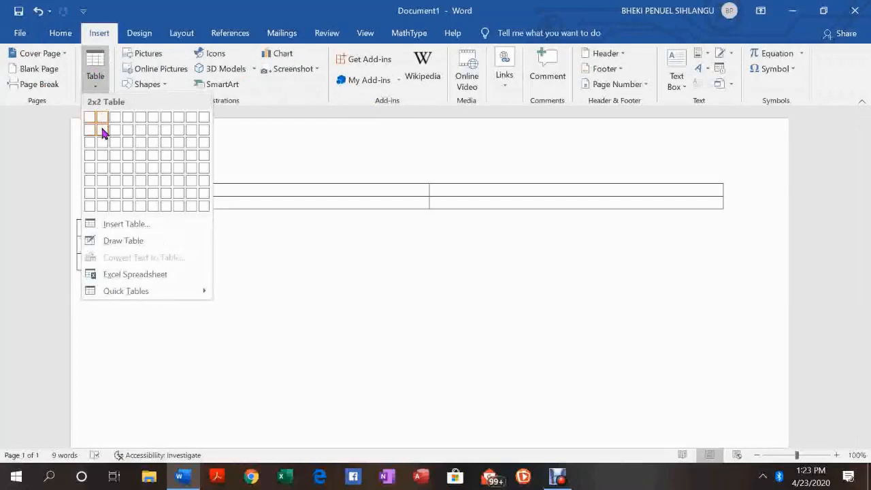
pyautogui.click(100, 142)
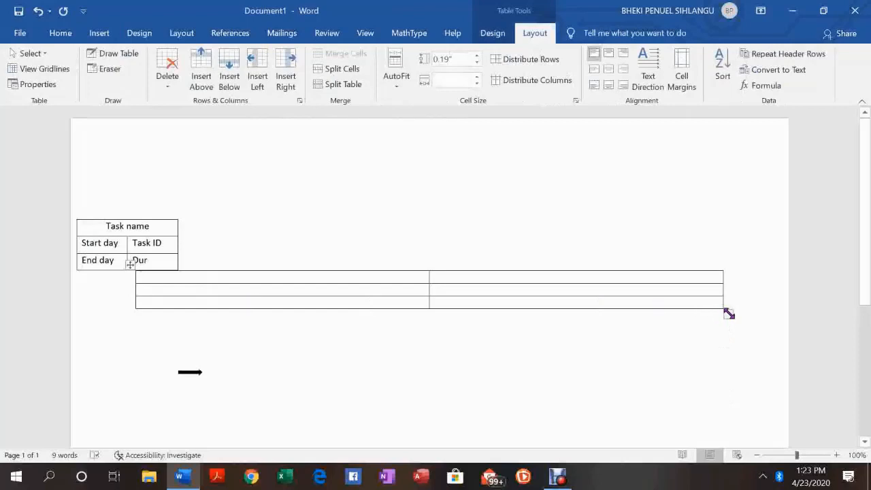
pyautogui.moveTo(728, 314); pyautogui.dragTo(240, 215)
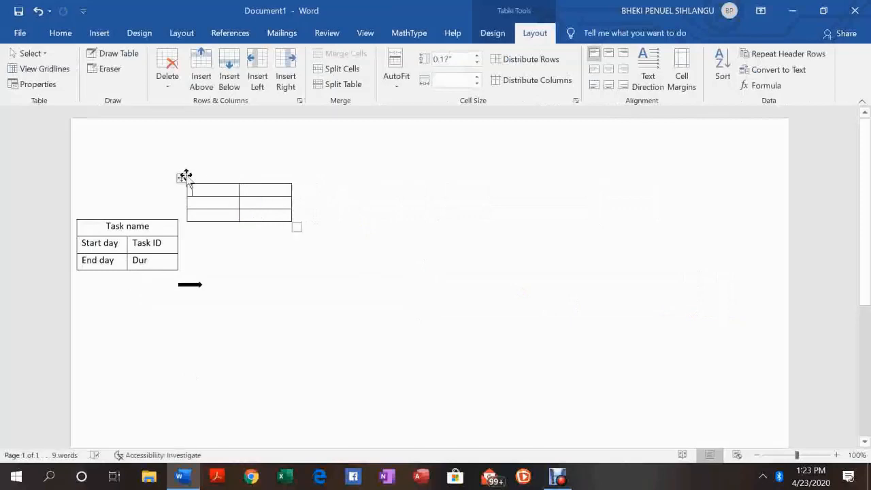
pyautogui.moveTo(185, 176); pyautogui.dragTo(415, 225)
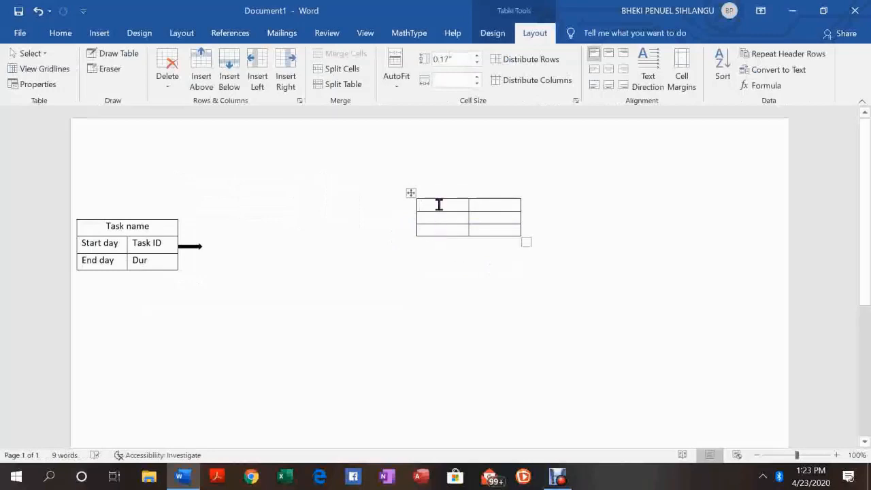
# Merge the new table's top row into one cell and enter Task name in it
pyautogui.click(439, 205)
pyautogui.write('t')
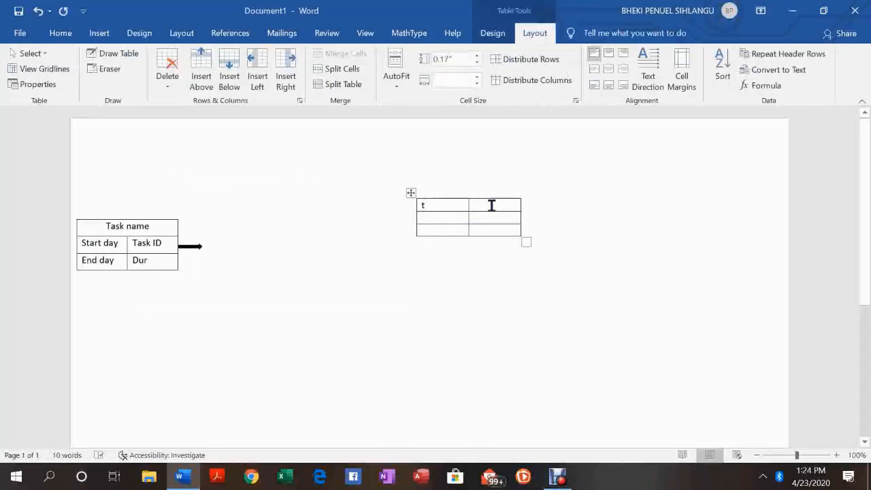
pyautogui.click(491, 205)
pyautogui.write('t')
pyautogui.moveTo(422, 204); pyautogui.dragTo(492, 206)
pyautogui.rightClick(495, 207)
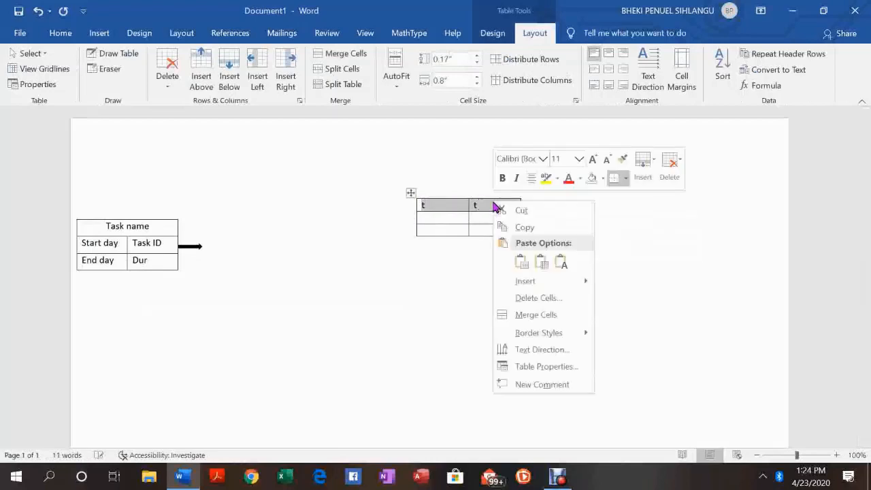
pyautogui.click(544, 313)
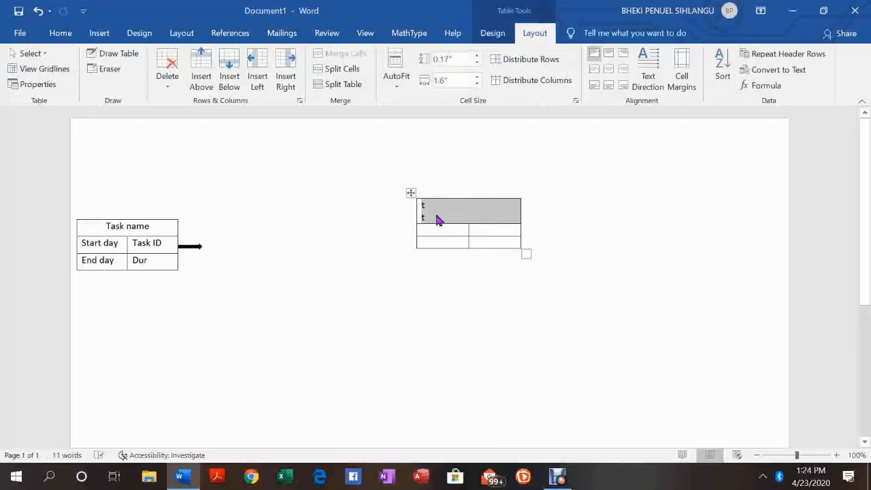
pyautogui.click(437, 220)
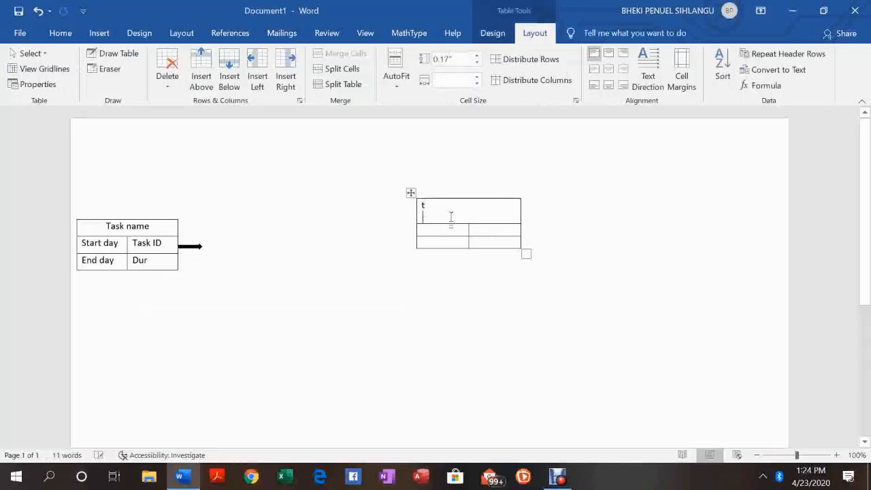
pyautogui.hotkey('ctrl', 'z')
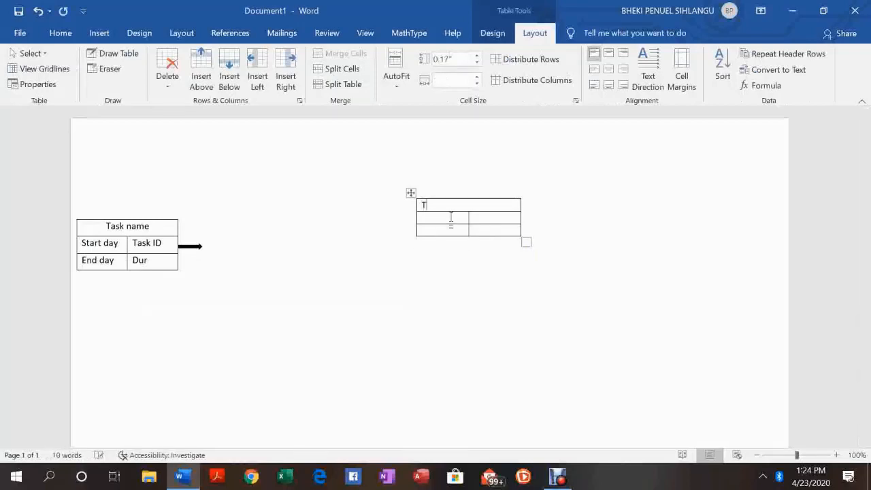
pyautogui.write('ask name')
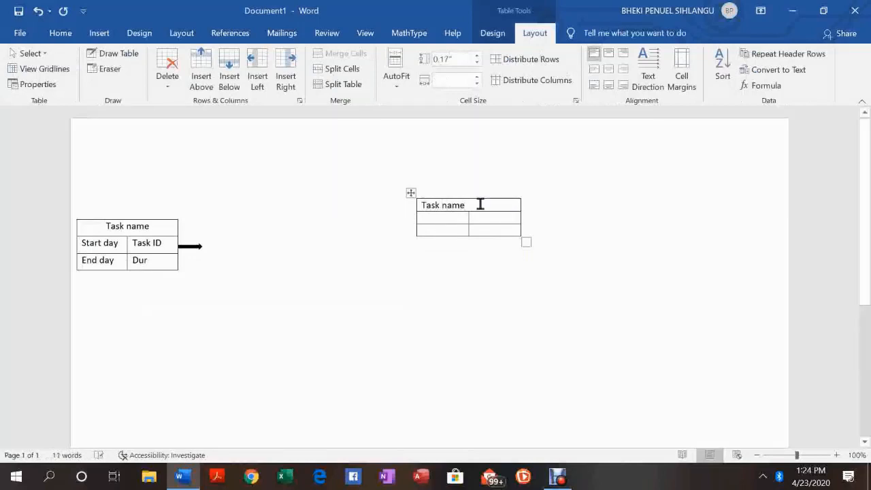
# Center the Task name text in the new table's merged header cell
pyautogui.moveTo(470, 204); pyautogui.dragTo(427, 208)
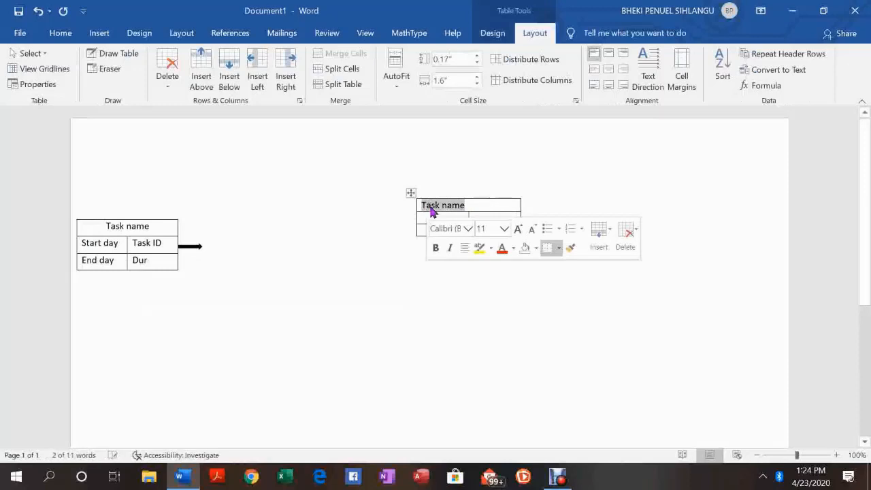
pyautogui.rightClick(431, 207)
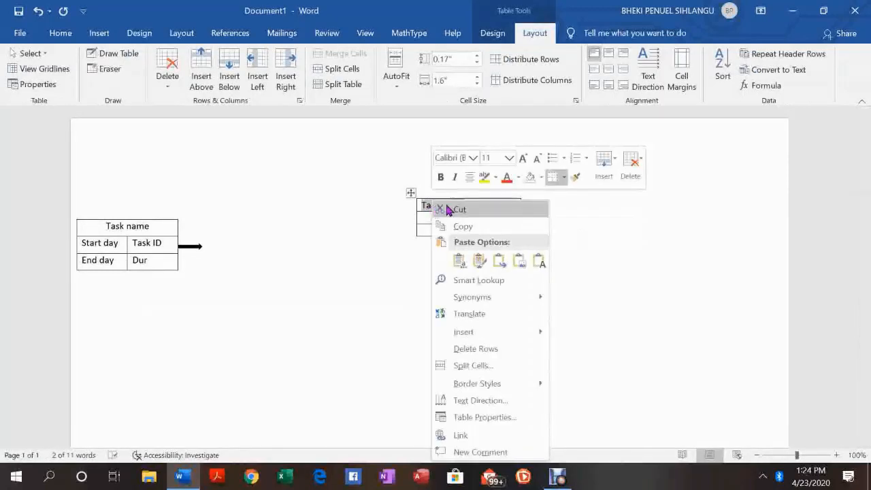
pyautogui.click(469, 178)
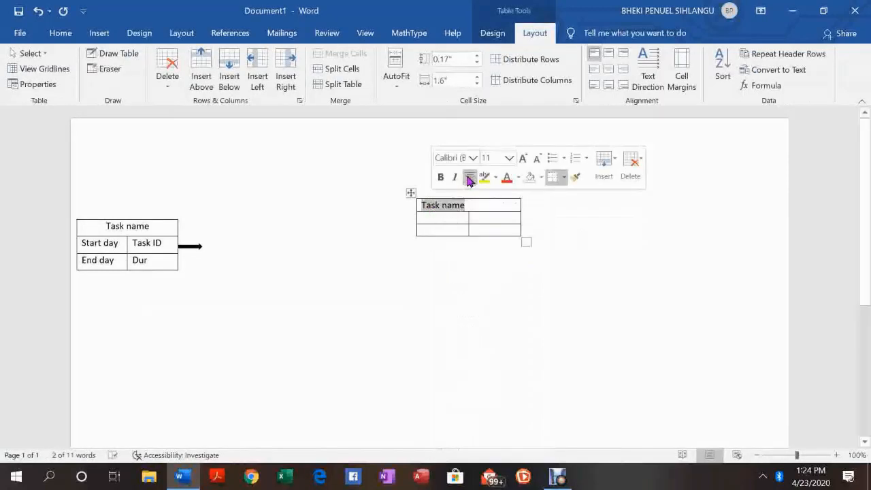
pyautogui.click(470, 178)
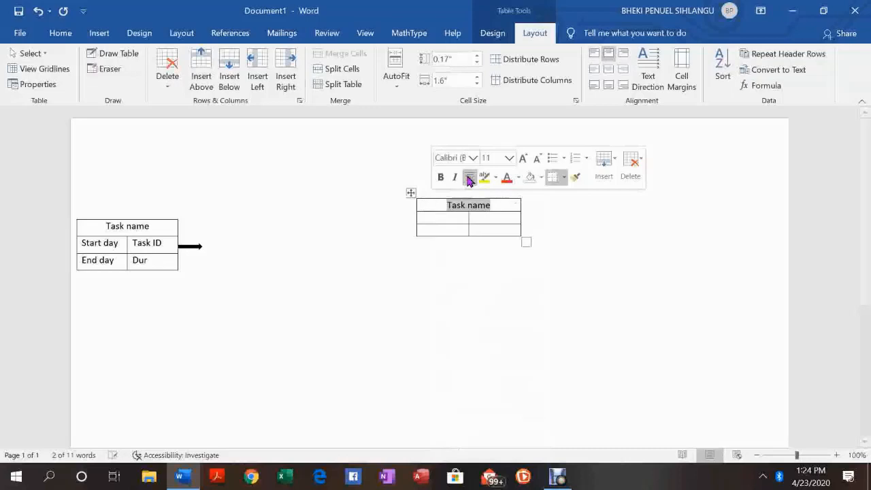
# Enter Start day in the second row's first cell and End day in the third row's first cell
pyautogui.click(432, 218)
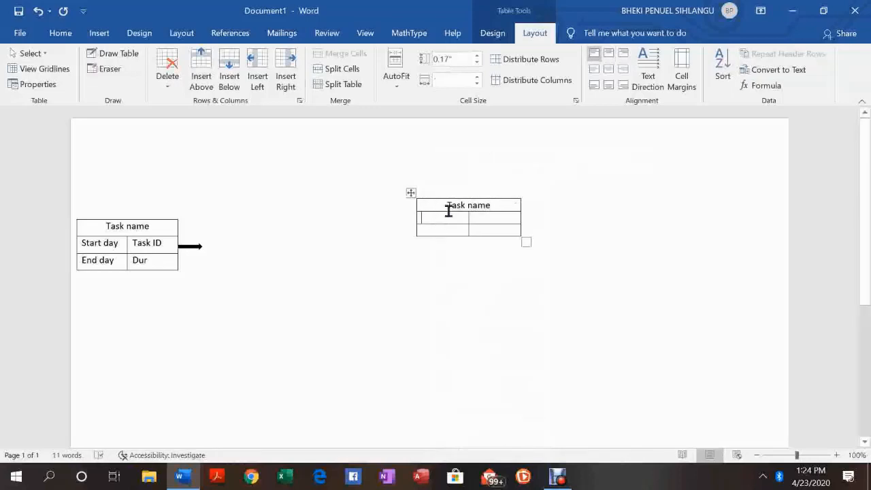
pyautogui.write('Start day')
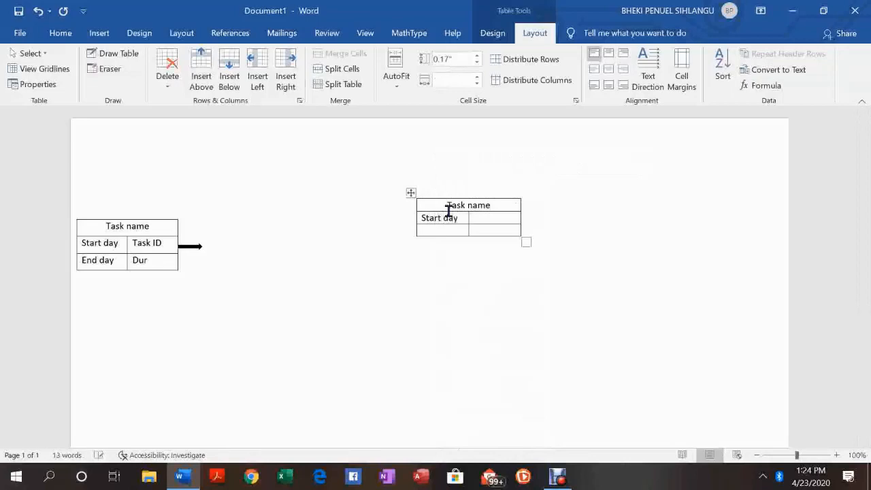
pyautogui.click(432, 232)
pyautogui.write('d day')
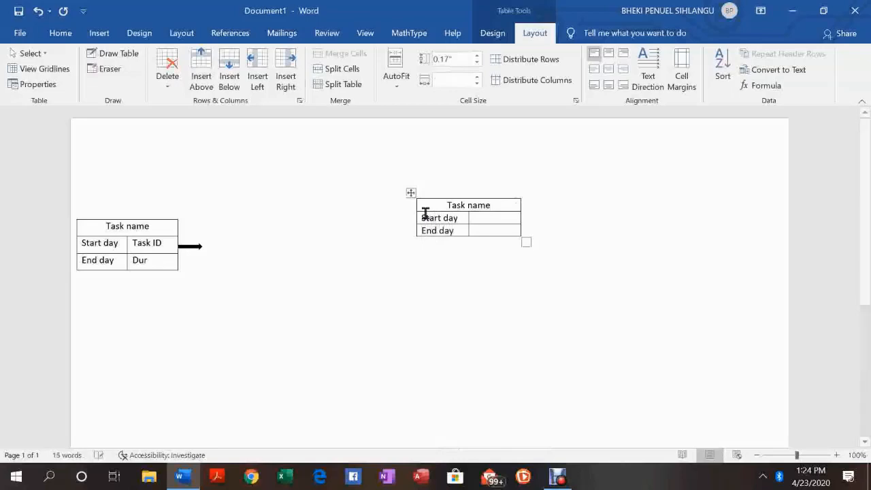
# Enter Task ID in the new table's second-row right cell and Dur in its third-row right cell
pyautogui.click(497, 218)
pyautogui.write('Tast')
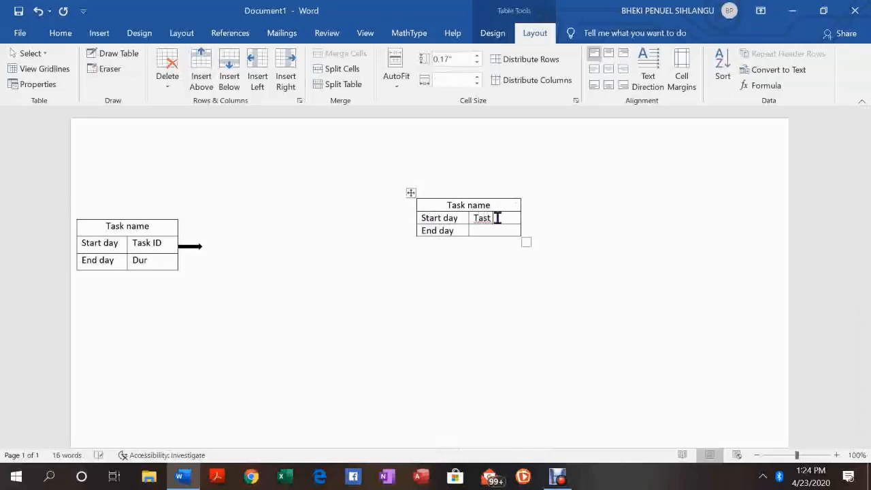
pyautogui.write(' id')
pyautogui.press('BackSpace')
pyautogui.press('BackSpace')
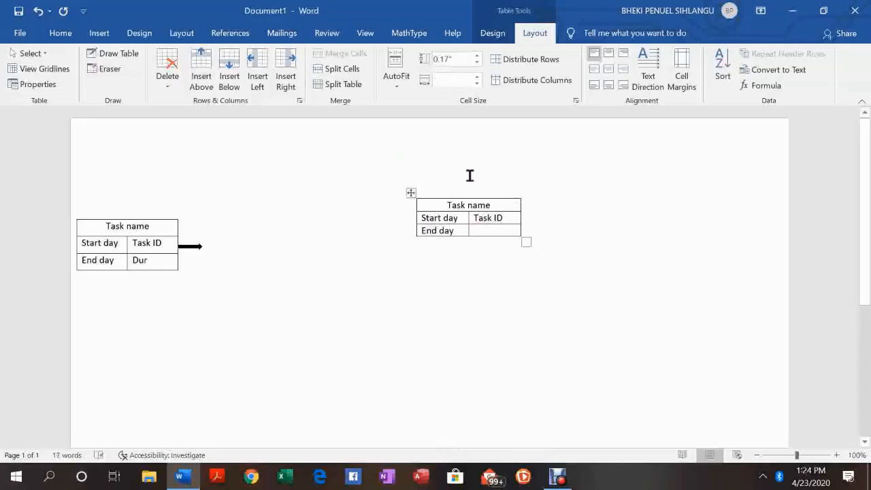
pyautogui.click(500, 230)
pyautogui.write('DU')
pyautogui.press('BackSpace')
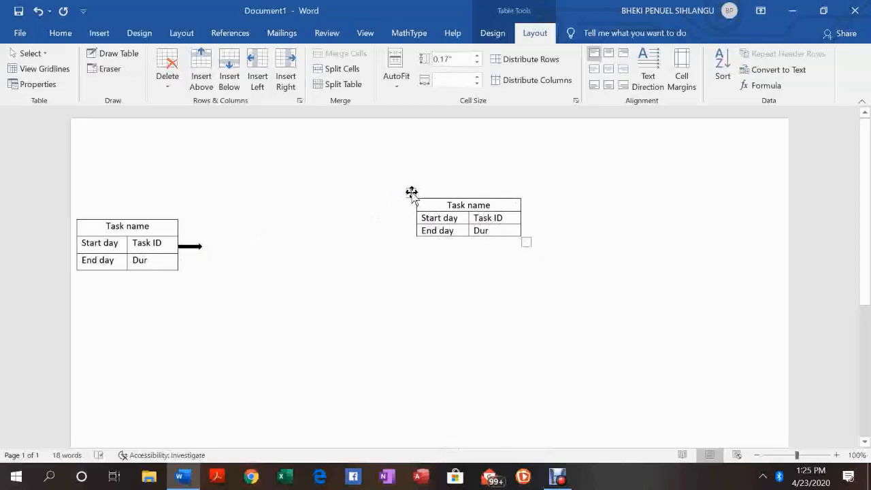
# Move the new table to the arrow's tip and enlarge it to match the first node's size
pyautogui.moveTo(412, 193); pyautogui.dragTo(197, 225)
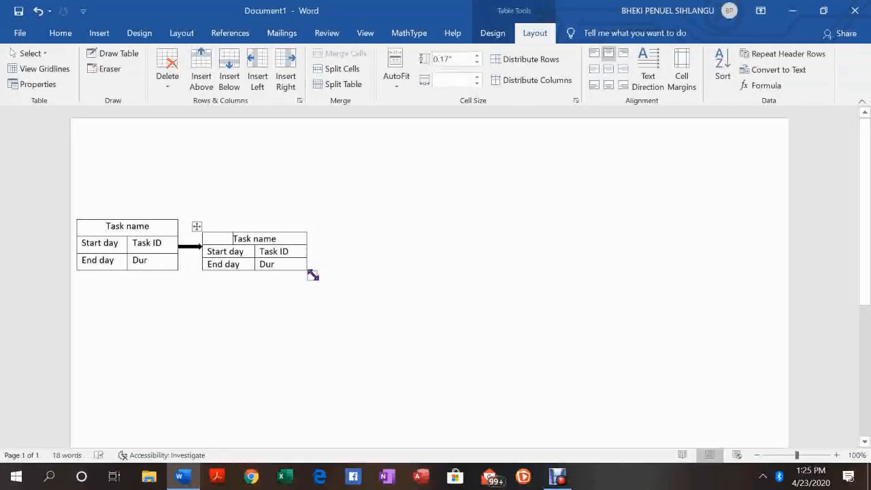
pyautogui.moveTo(312, 275); pyautogui.dragTo(324, 284)
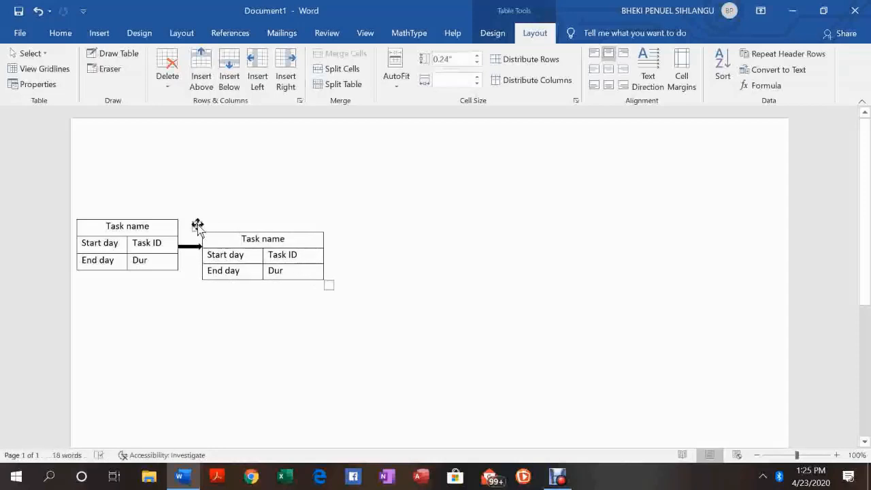
pyautogui.click(197, 223)
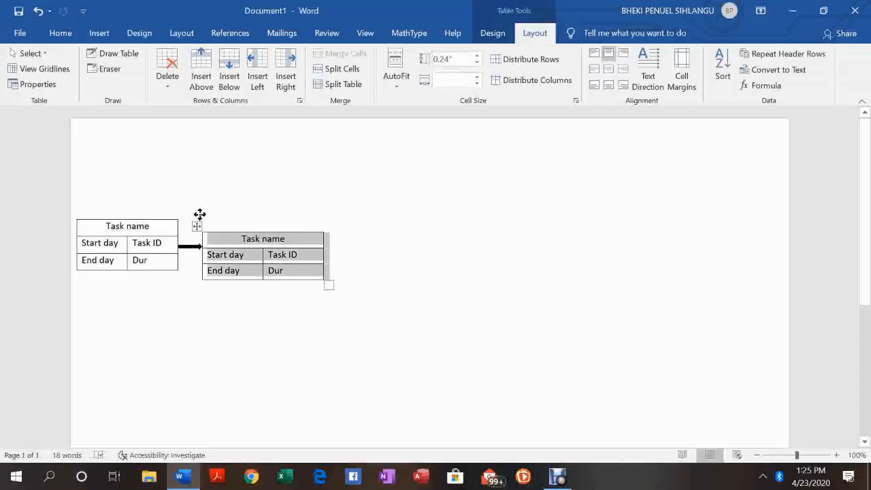
pyautogui.moveTo(198, 224)
pyautogui.mouseDown()
pyautogui.moveTo(200, 195)
pyautogui.moveTo(194, 211)
pyautogui.mouseUp()
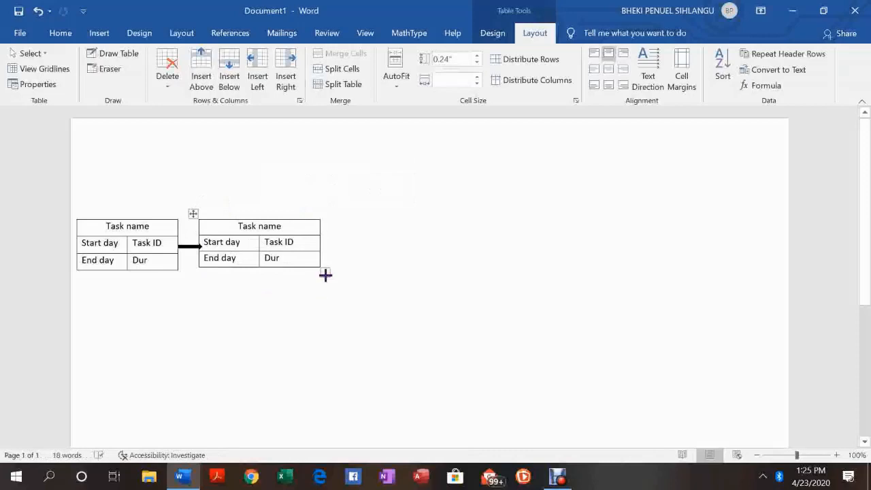
pyautogui.moveTo(325, 274); pyautogui.dragTo(326, 272)
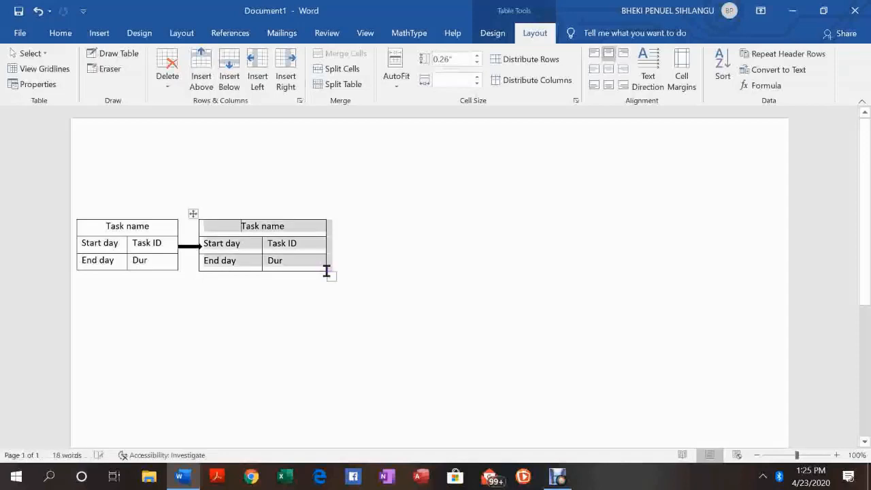
pyautogui.click(194, 214)
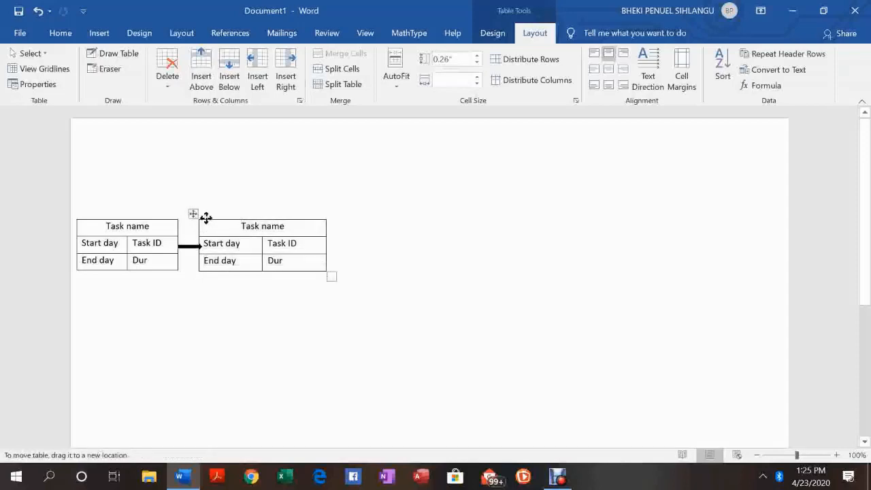
pyautogui.click(195, 214)
pyautogui.click(194, 214)
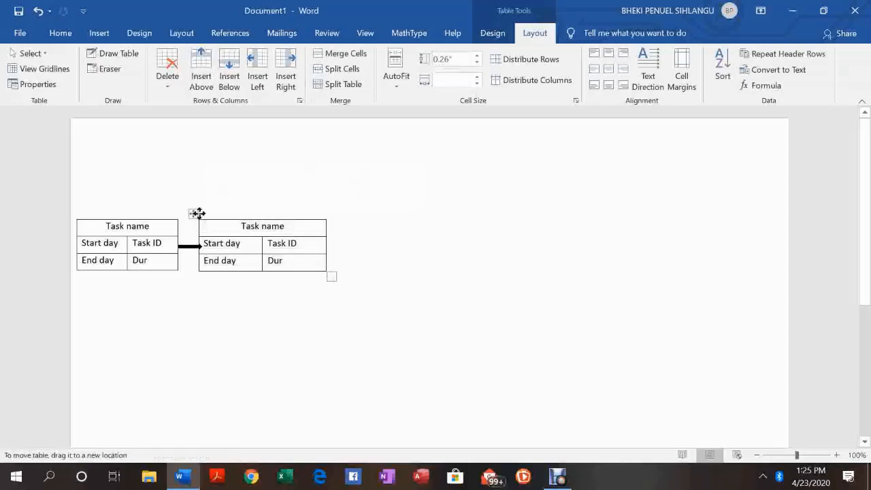
pyautogui.moveTo(195, 213)
pyautogui.mouseDown()
pyautogui.moveTo(218, 208)
pyautogui.moveTo(199, 216)
pyautogui.mouseUp()
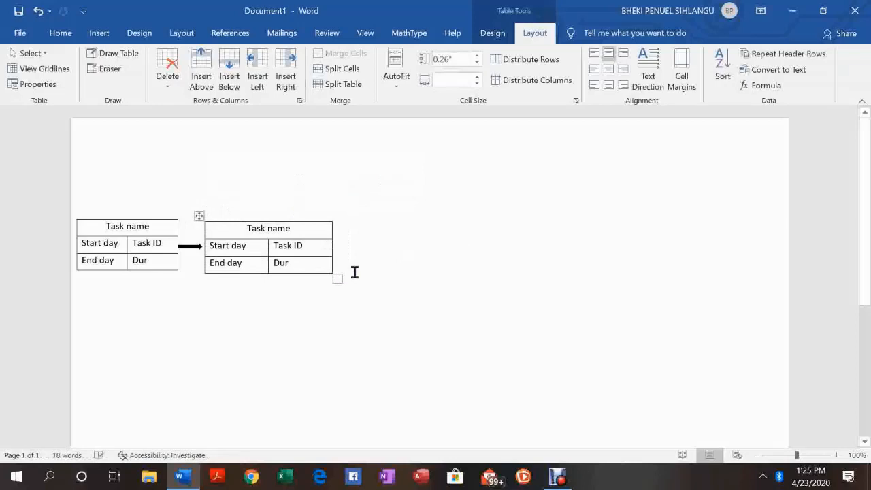
pyautogui.click(198, 215)
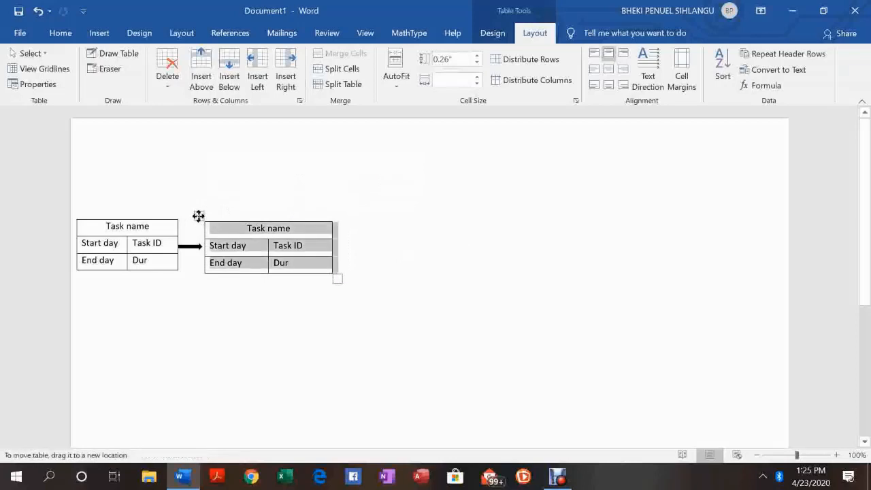
# Replace the new table's header text with Design
pyautogui.click(389, 231)
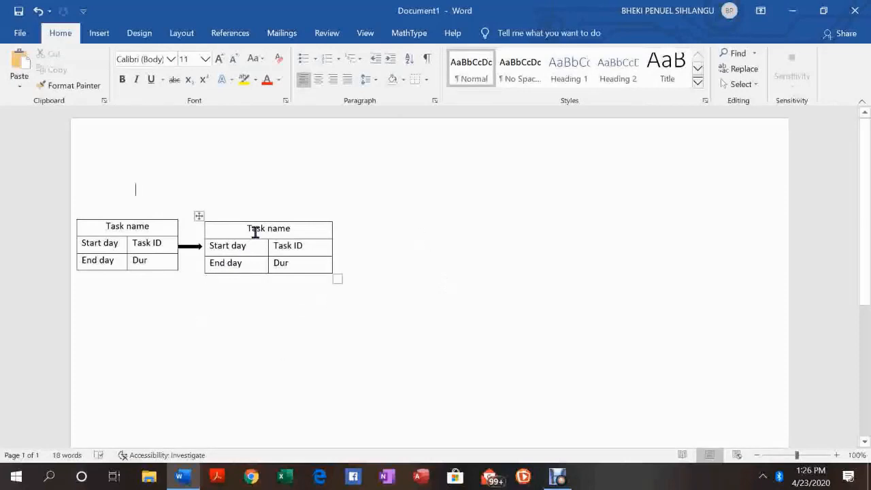
pyautogui.click(294, 228)
pyautogui.press('BackSpace')
pyautogui.press('BackSpace')
pyautogui.press('BackSpace')
pyautogui.press('BackSpace')
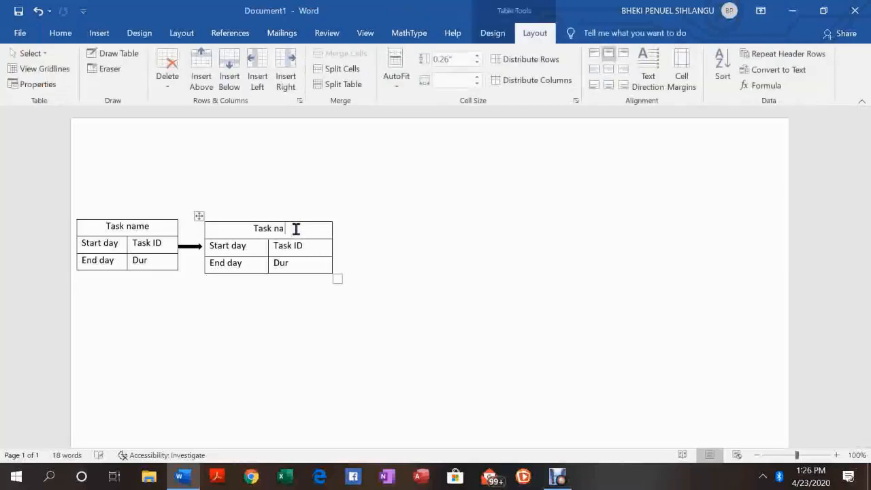
pyautogui.press('BackSpace')
pyautogui.press('BackSpace')
pyautogui.press('BackSpace')
pyautogui.press('BackSpace')
pyautogui.press('BackSpace')
pyautogui.write('Design')
# Append values to the labels so the cells read Start day:1 and End day:10
pyautogui.click(251, 247)
pyautogui.write(':')
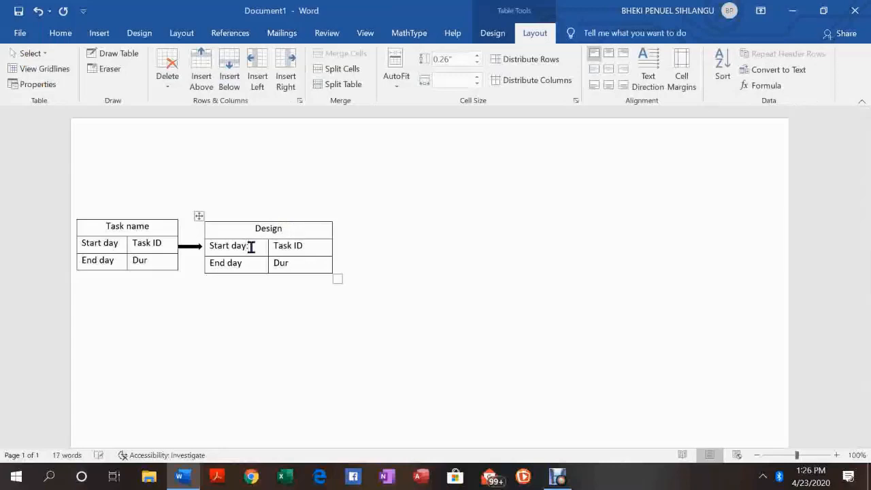
pyautogui.write('1')
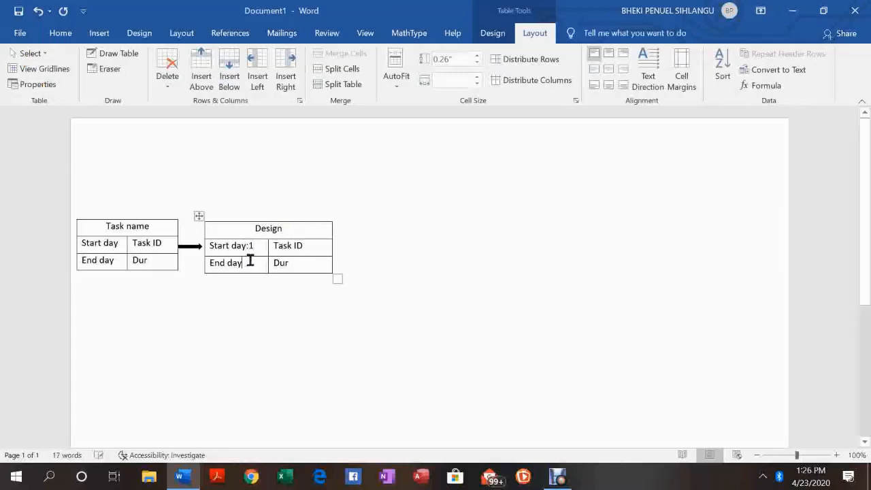
pyautogui.write(':1')
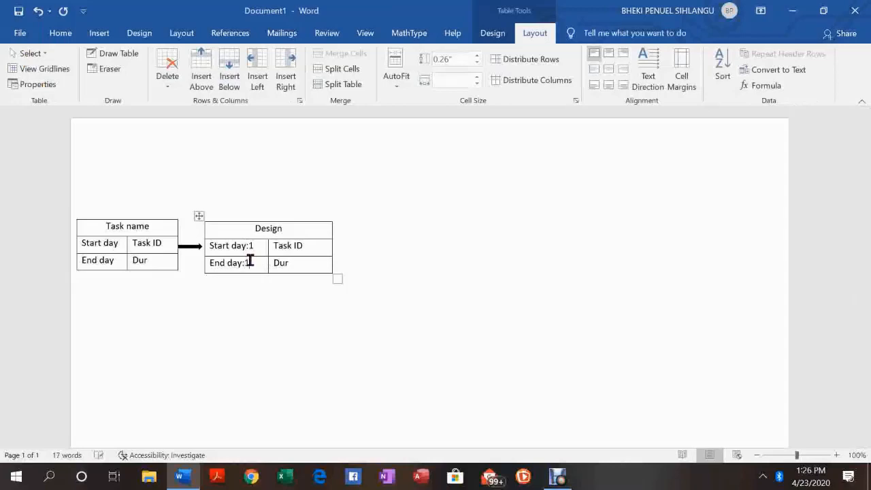
pyautogui.write('0')
# Complete the remaining cells as Task ID:5 and Dur:10
pyautogui.click(313, 247)
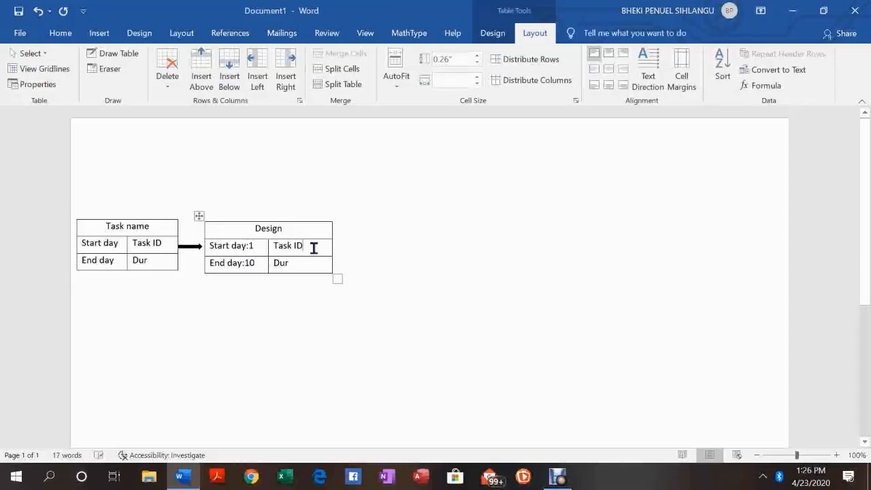
pyautogui.write(':')
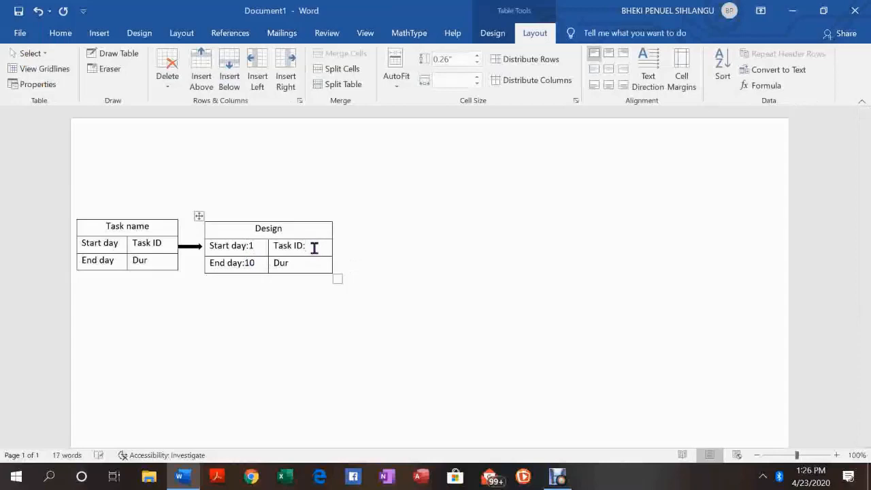
pyautogui.write('5')
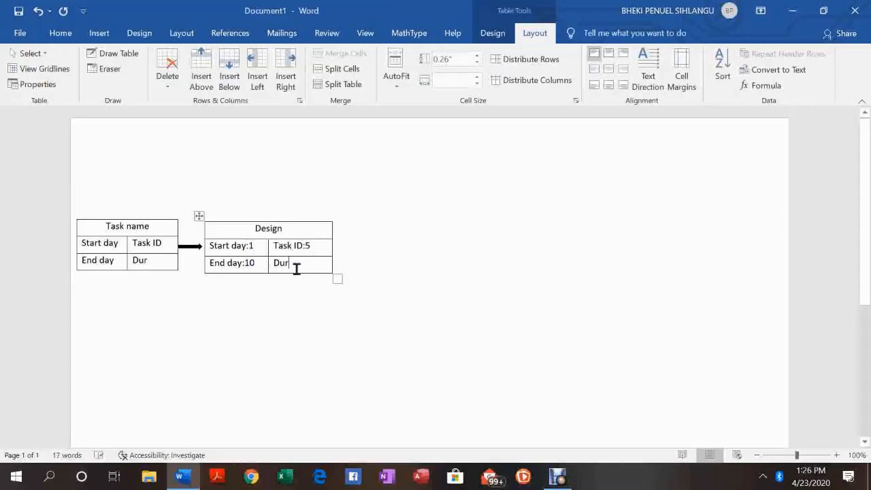
pyautogui.click(296, 269)
pyautogui.write(':')
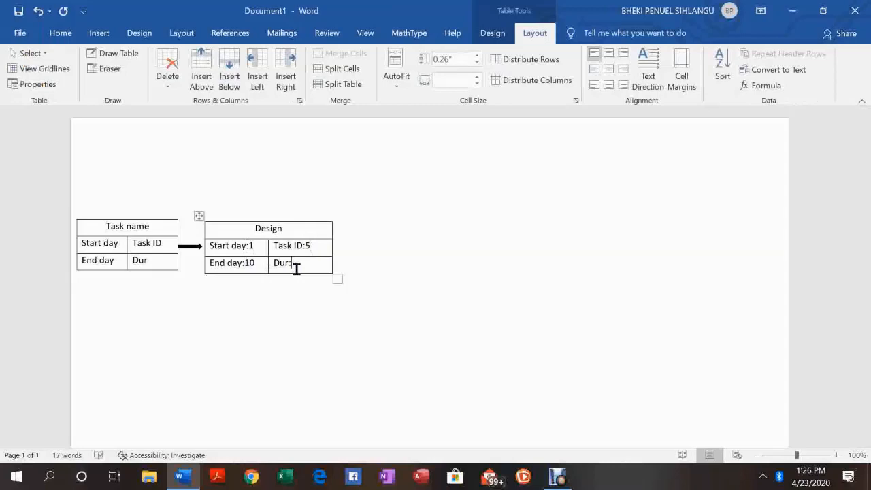
pyautogui.write('10')
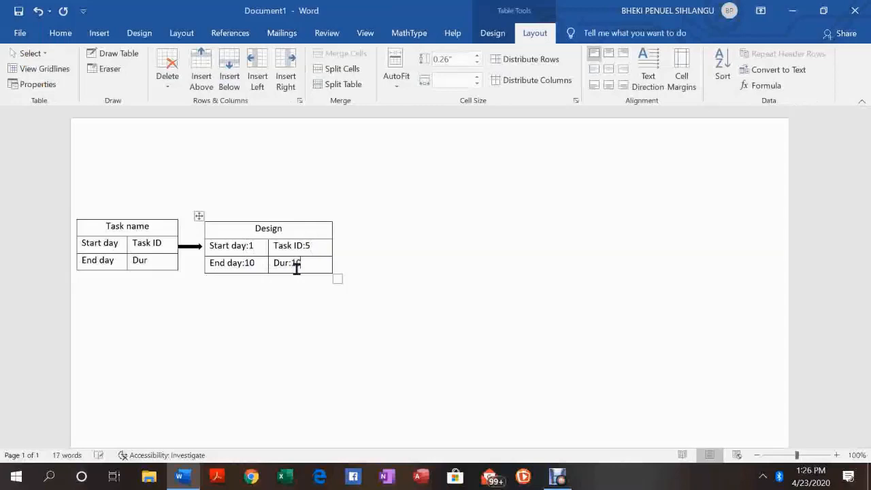